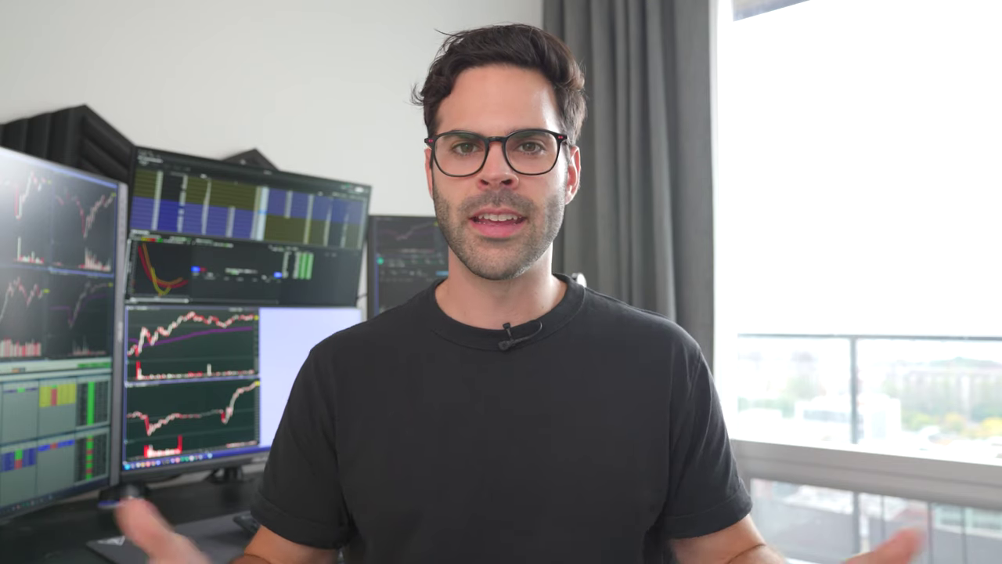
# - Highlight the broker, scanner and chart link lines, then add a layout tab named 'Day Trading'
pyautogui.moveTo(13, 135); pyautogui.dragTo(345, 139)
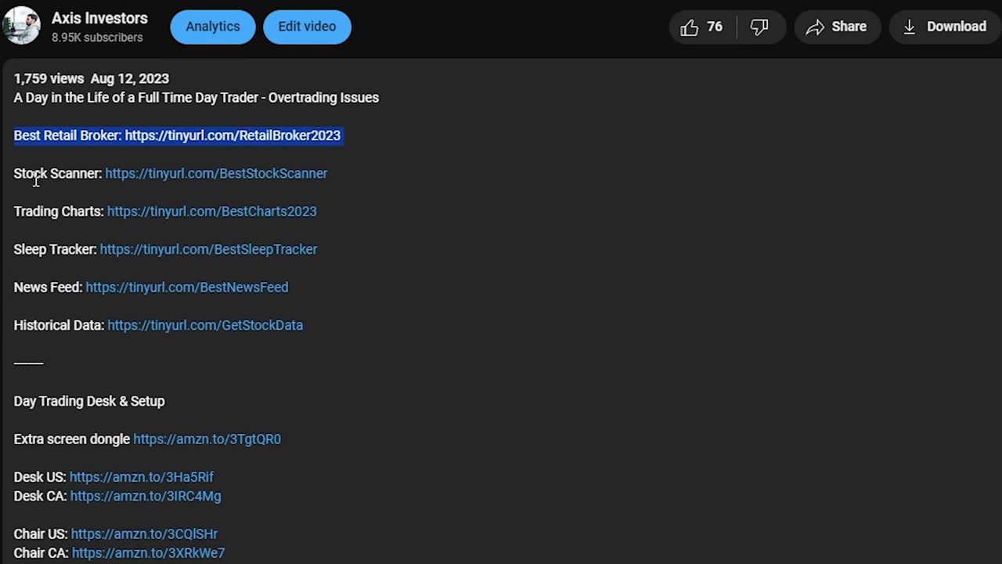
pyautogui.moveTo(14, 173); pyautogui.dragTo(336, 185)
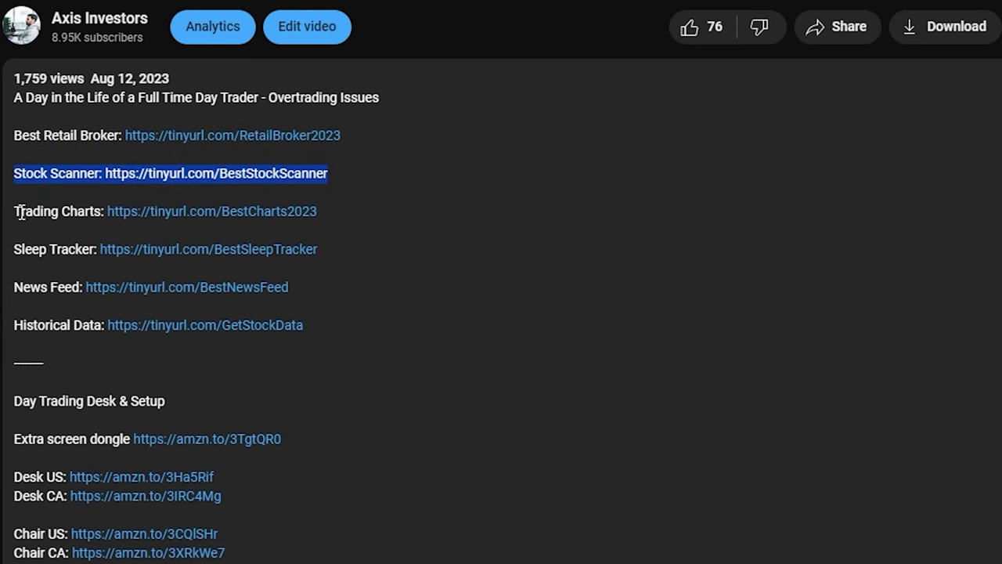
pyautogui.moveTo(15, 211); pyautogui.dragTo(68, 210)
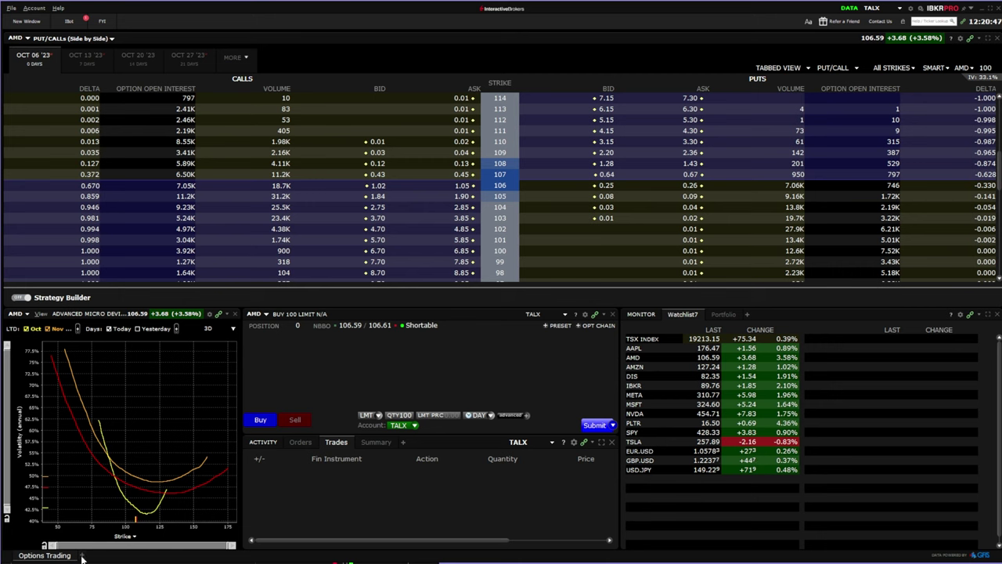
pyautogui.click(82, 555)
pyautogui.write('Day Trading')
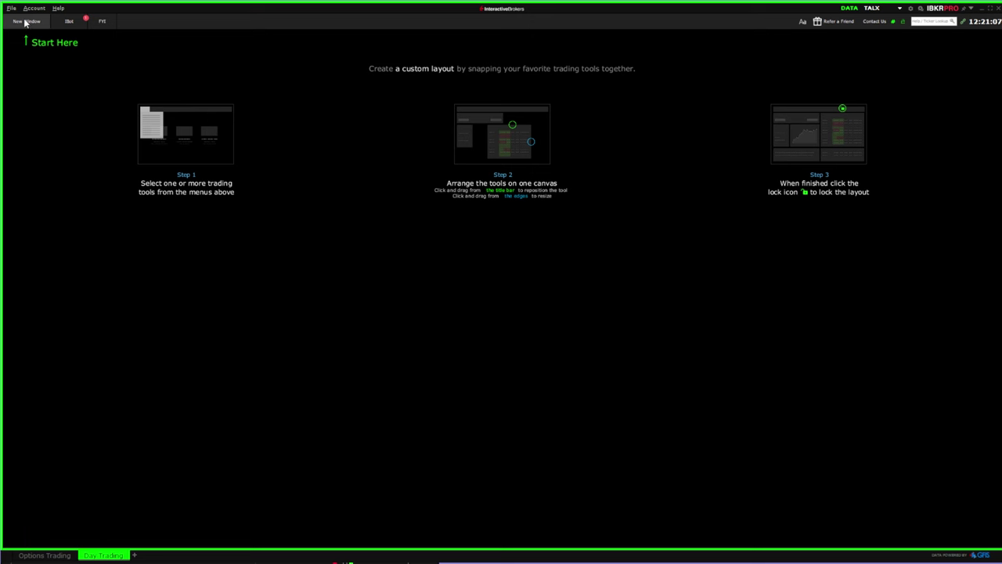
# - Add a Chart window from the New Window list, filling the layout with the AMD daily chart
pyautogui.click(25, 22)
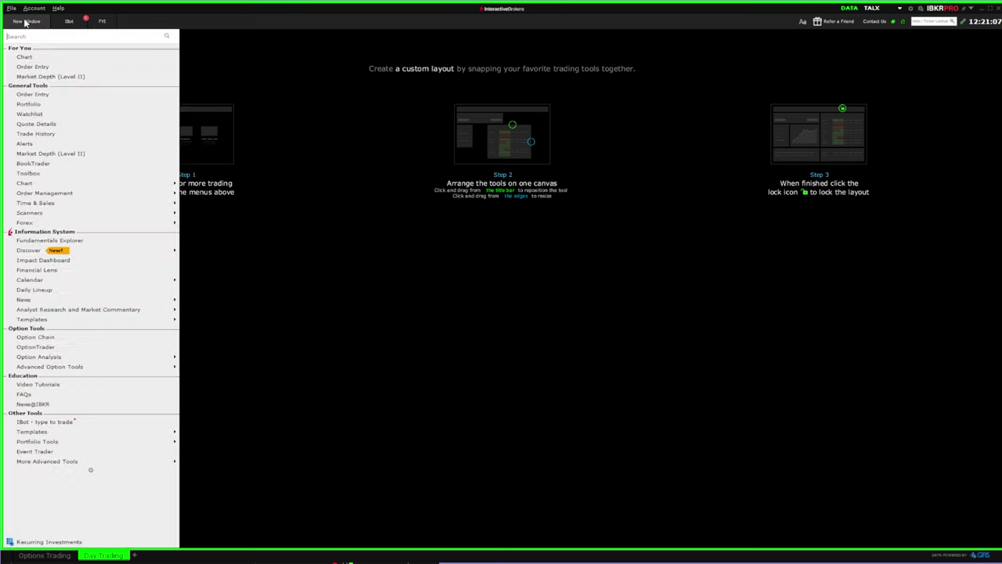
pyautogui.click(48, 56)
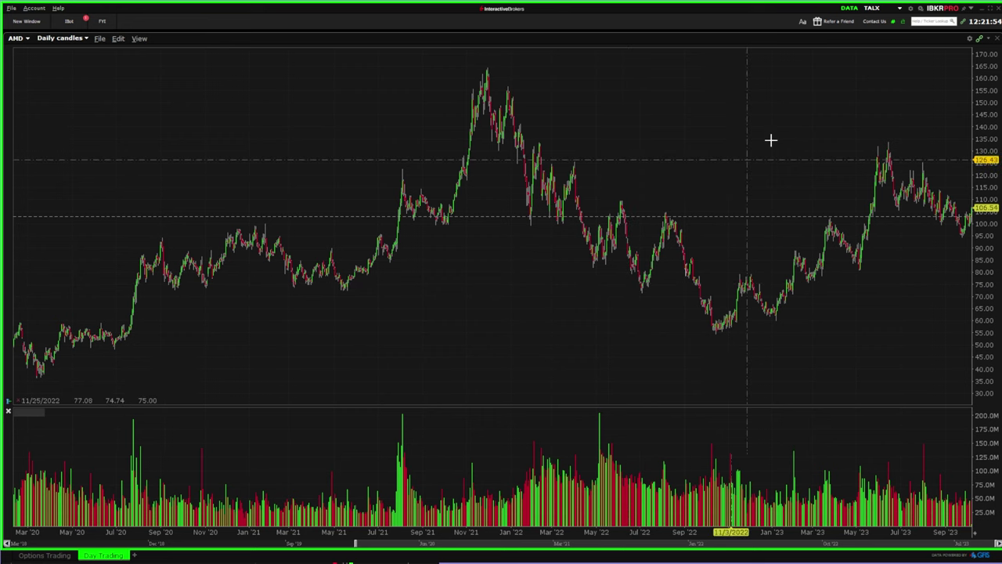
# - Open the Charts Settings page from the AMD chart's gear menu
pyautogui.click(970, 39)
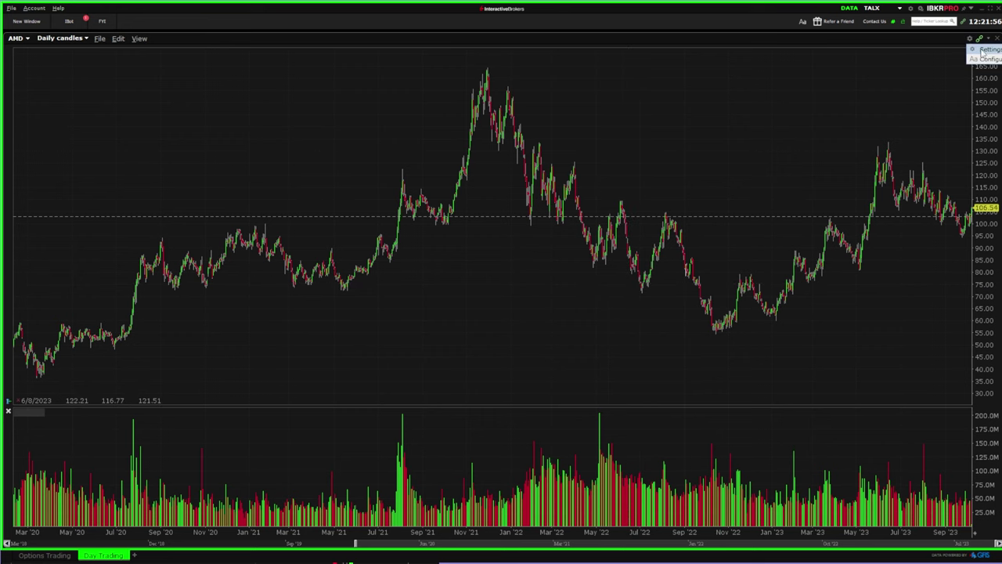
pyautogui.click(986, 50)
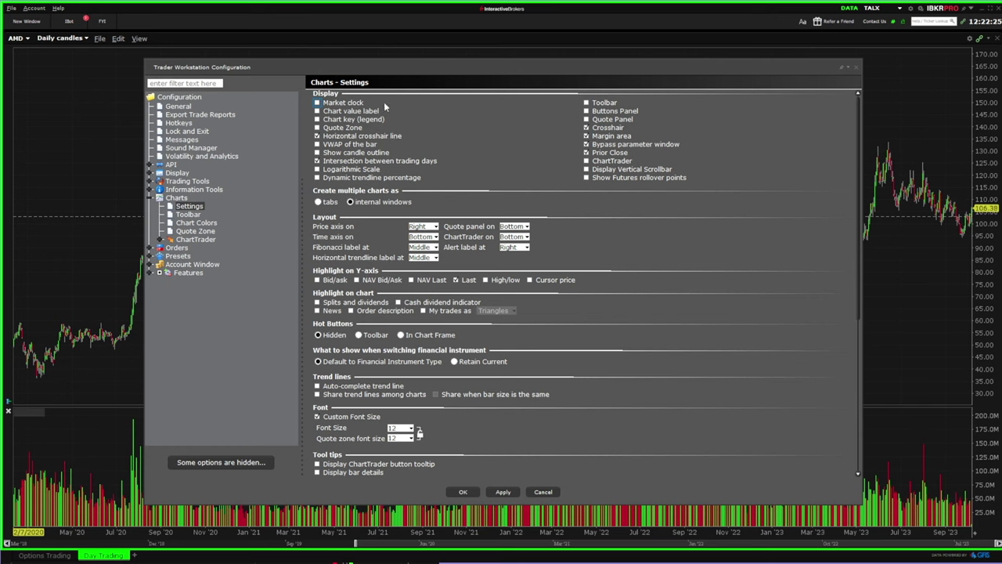
# - Turn on Chart value label, Chart key and Quote Zone, and confirm with OK
pyautogui.click(317, 111)
pyautogui.click(317, 119)
pyautogui.click(317, 127)
pyautogui.click(502, 492)
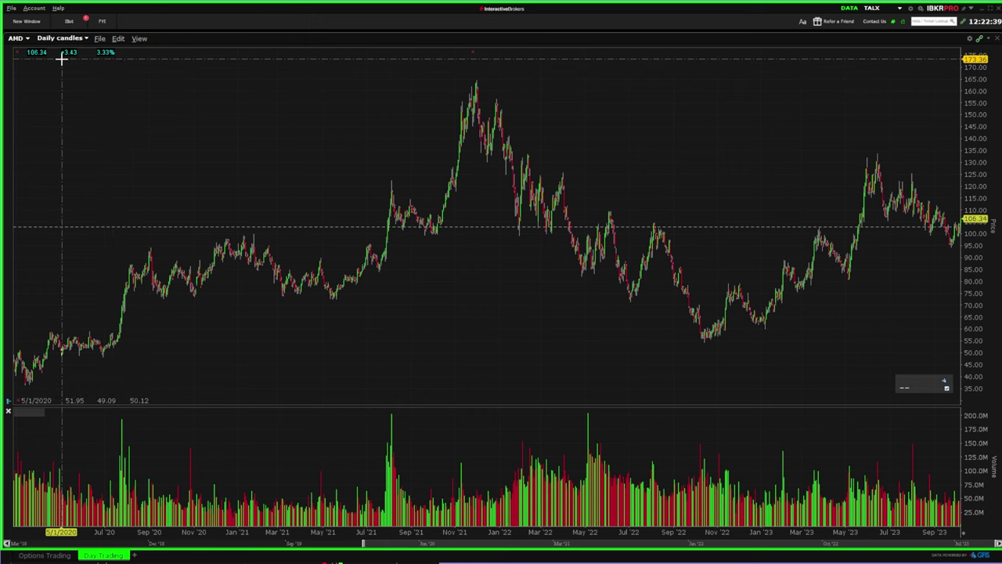
# - Reopen chart settings, turn off value label, quote zone and chart key, then apply and close
pyautogui.click(969, 38)
pyautogui.click(985, 48)
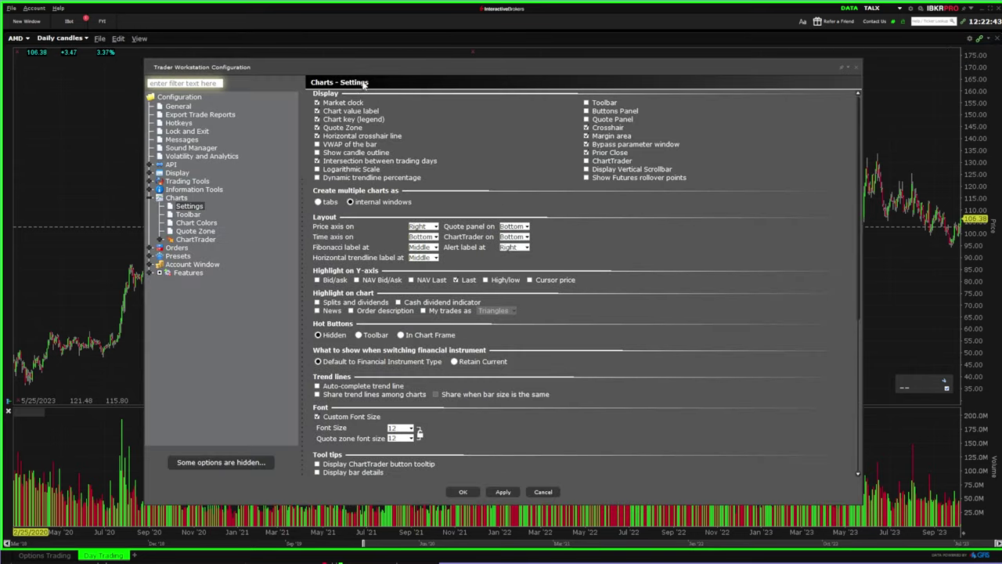
pyautogui.click(318, 110)
pyautogui.click(317, 128)
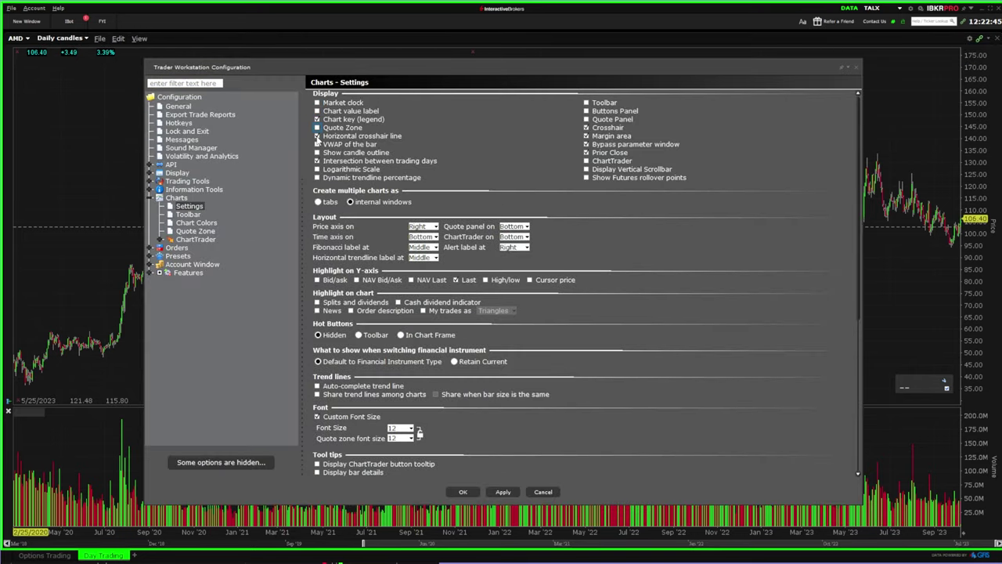
pyautogui.click(326, 122)
pyautogui.click(510, 492)
pyautogui.click(469, 492)
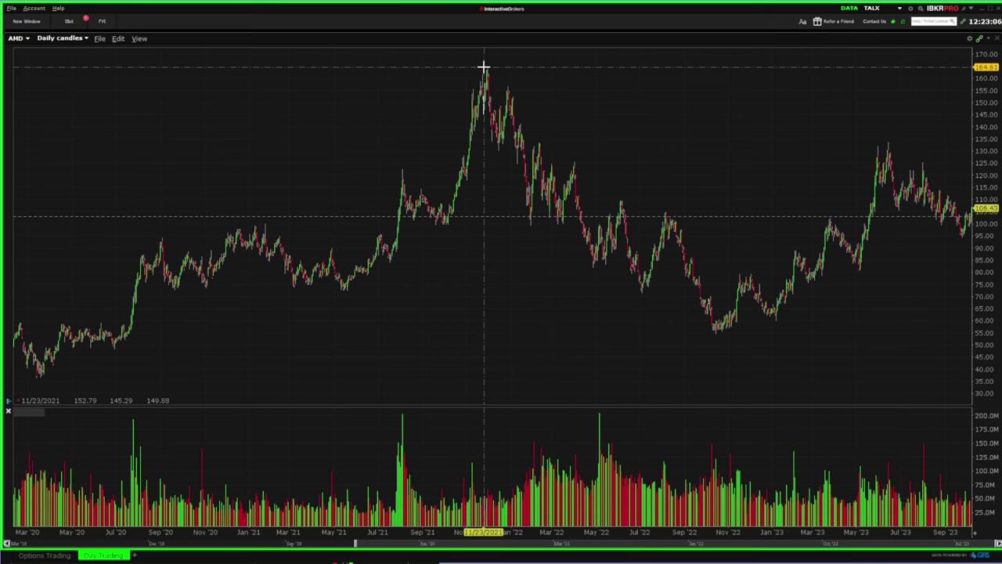
# - Open the chart configuration from the gear icon, then open the chart's View menu
pyautogui.click(969, 37)
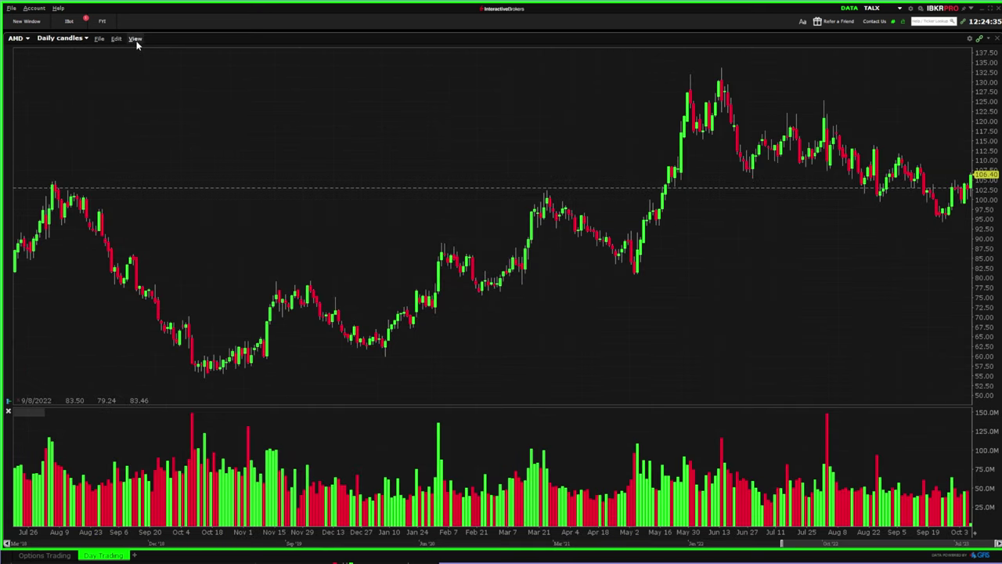
pyautogui.click(136, 39)
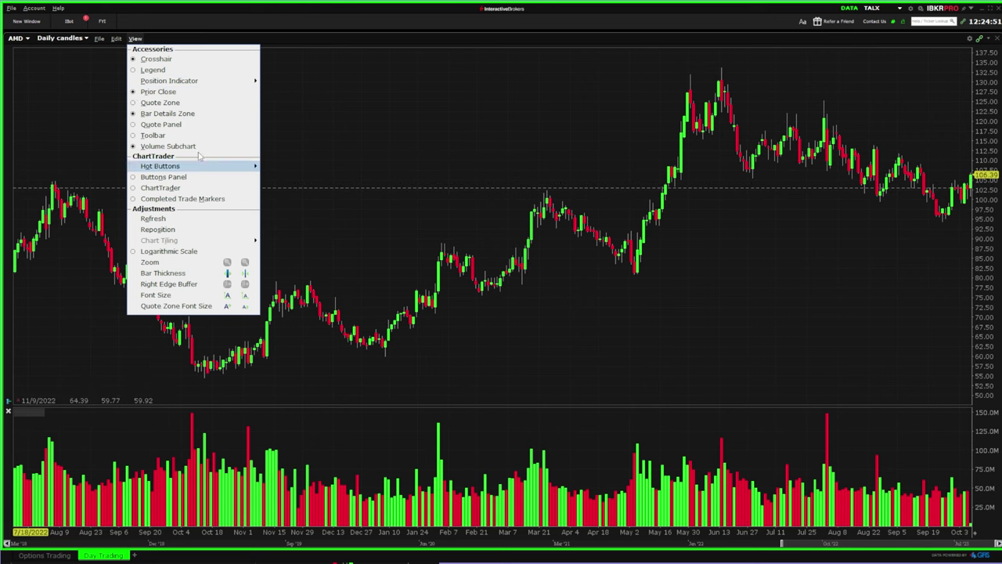
# - Turn off Prior Close, reopen the View menu, and highlight the Best Retail Broker link
pyautogui.click(137, 91)
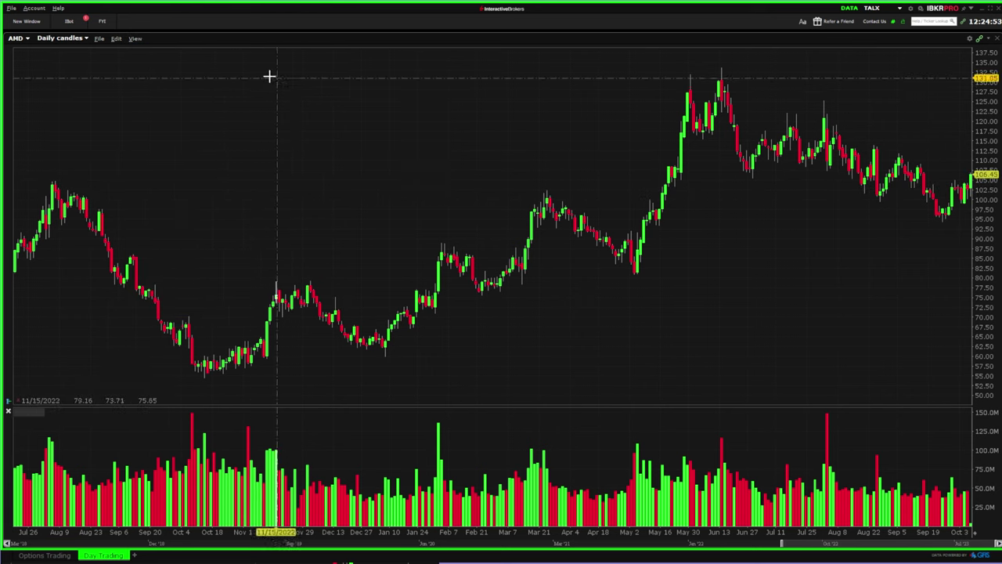
pyautogui.click(135, 39)
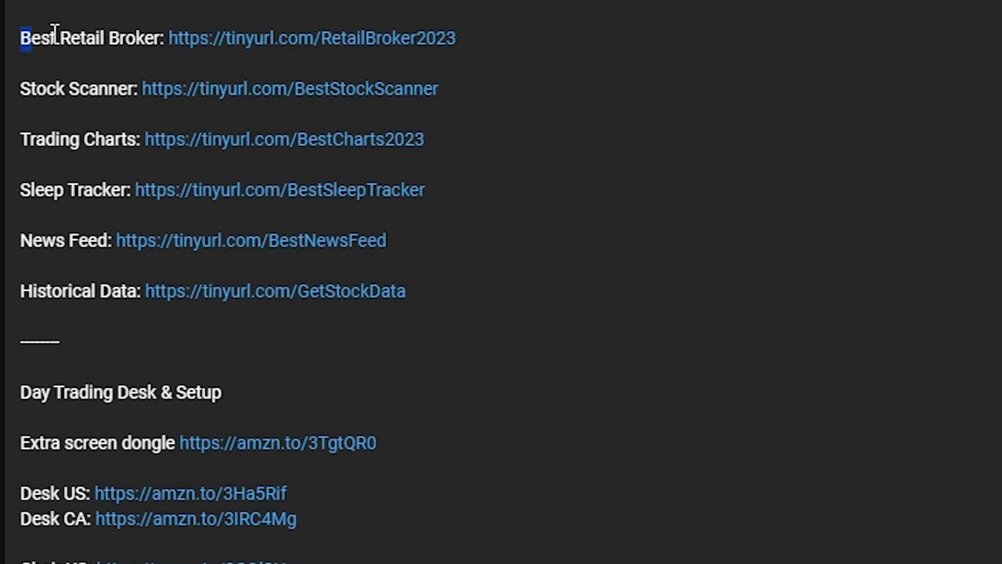
pyautogui.moveTo(54, 32); pyautogui.dragTo(462, 38)
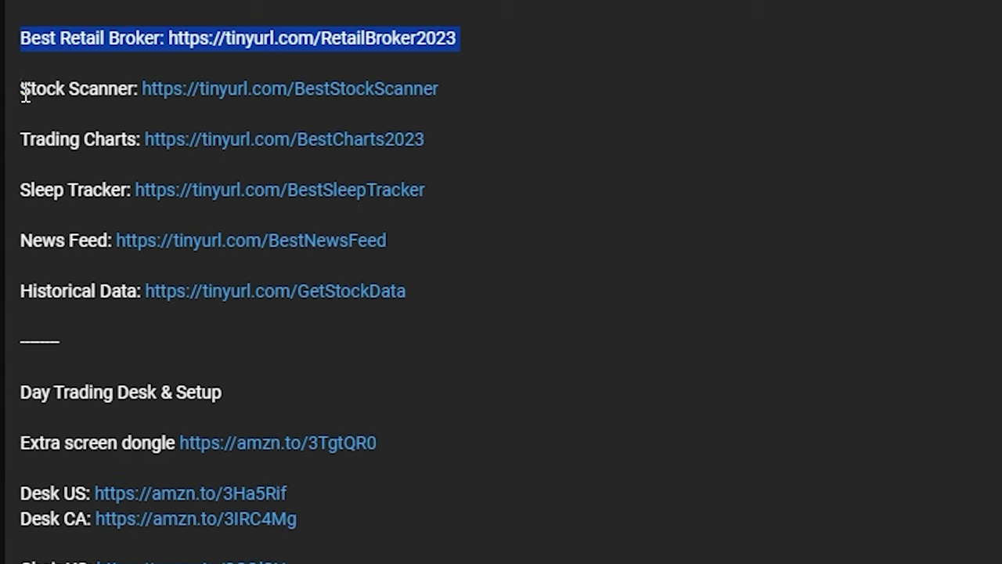
pyautogui.moveTo(23, 91); pyautogui.dragTo(461, 110)
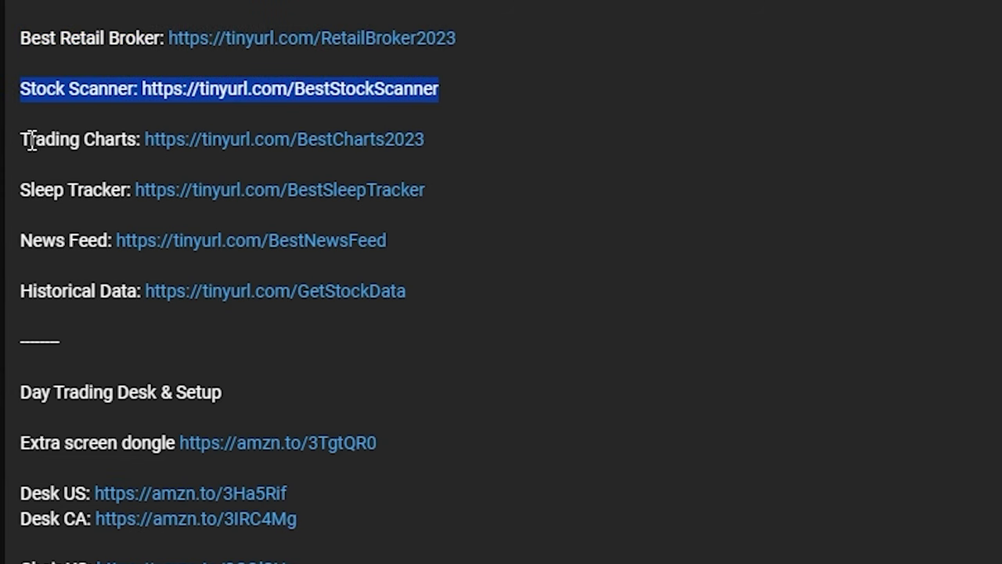
pyautogui.moveTo(27, 138); pyautogui.dragTo(439, 163)
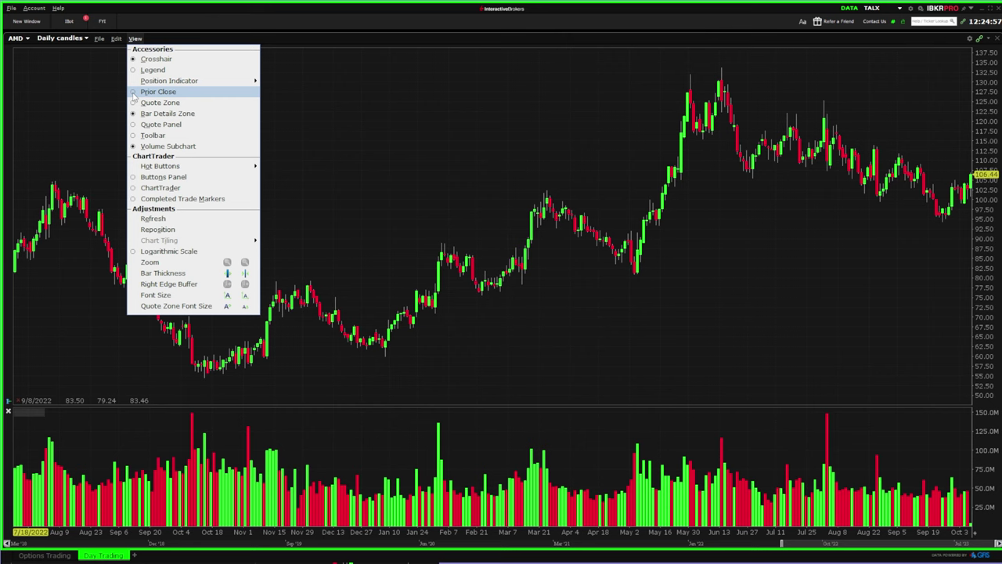
pyautogui.click(135, 93)
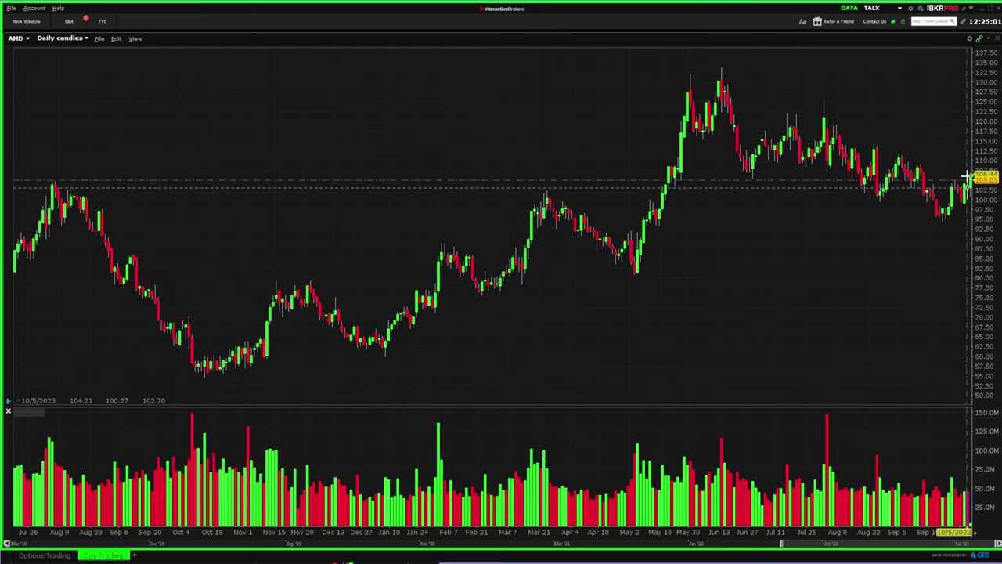
pyautogui.scroll(5, 962, 210)
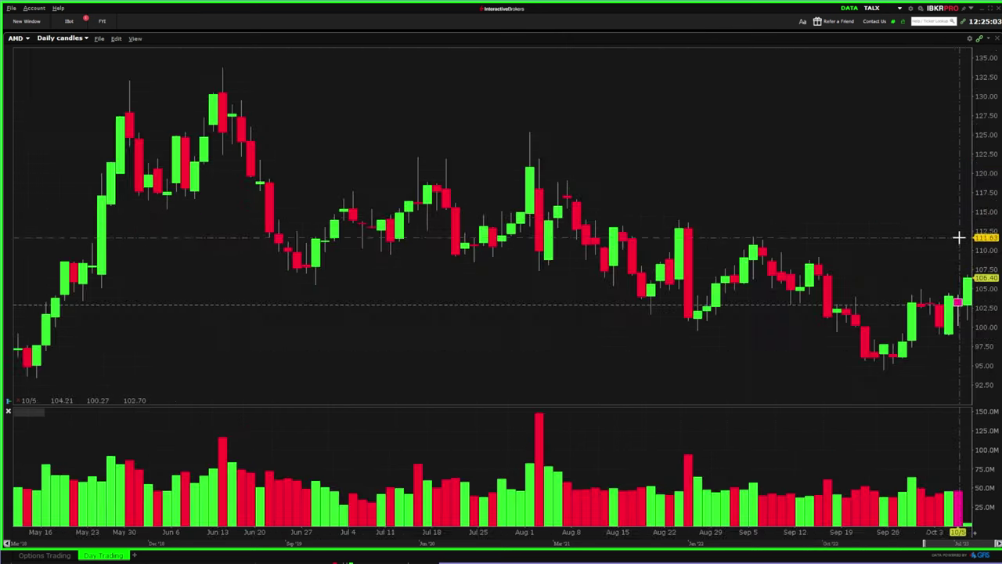
pyautogui.scroll(-3, 960, 274)
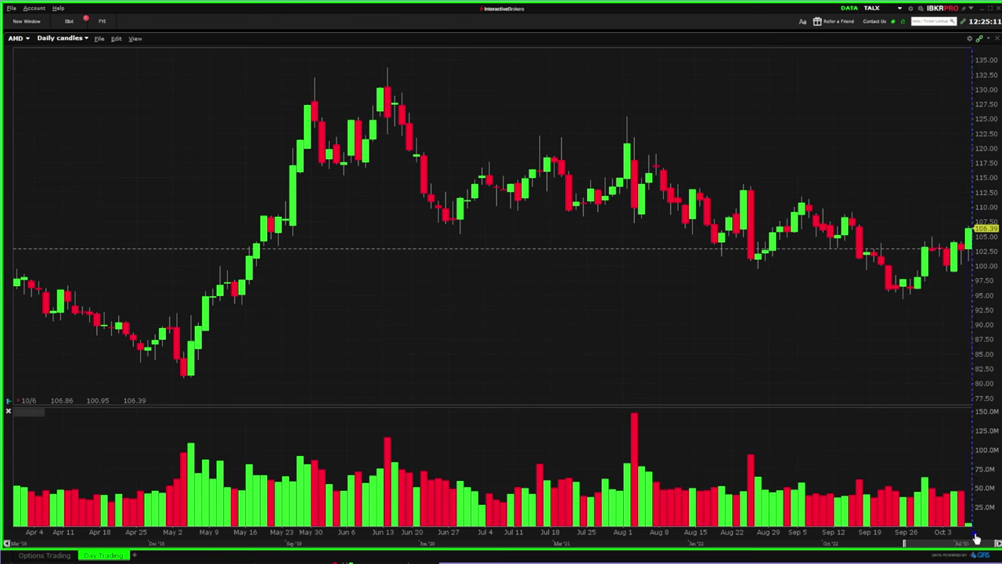
pyautogui.moveTo(971, 533); pyautogui.dragTo(895, 524)
pyautogui.scroll(-5, 680, 393)
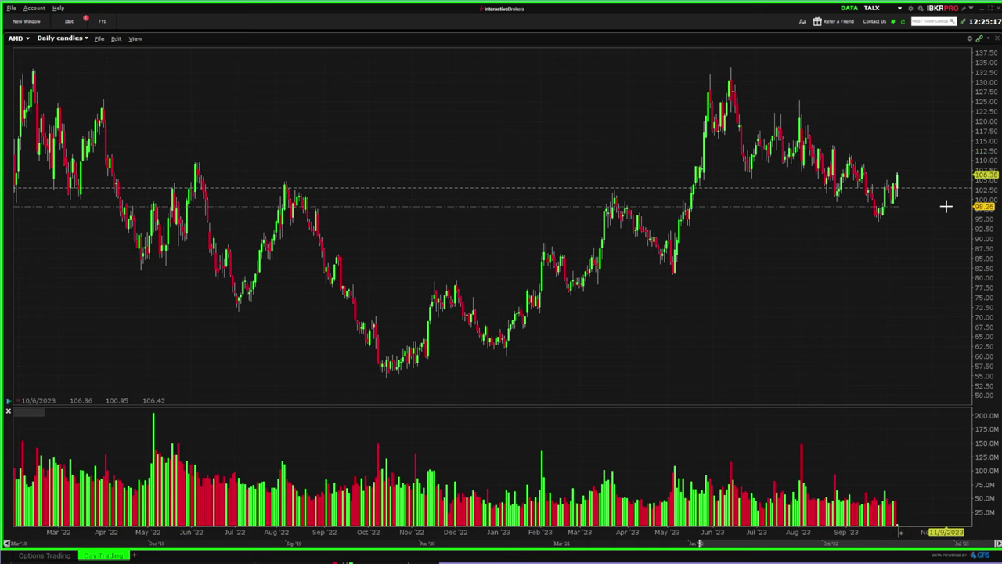
pyautogui.scroll(3, 946, 206)
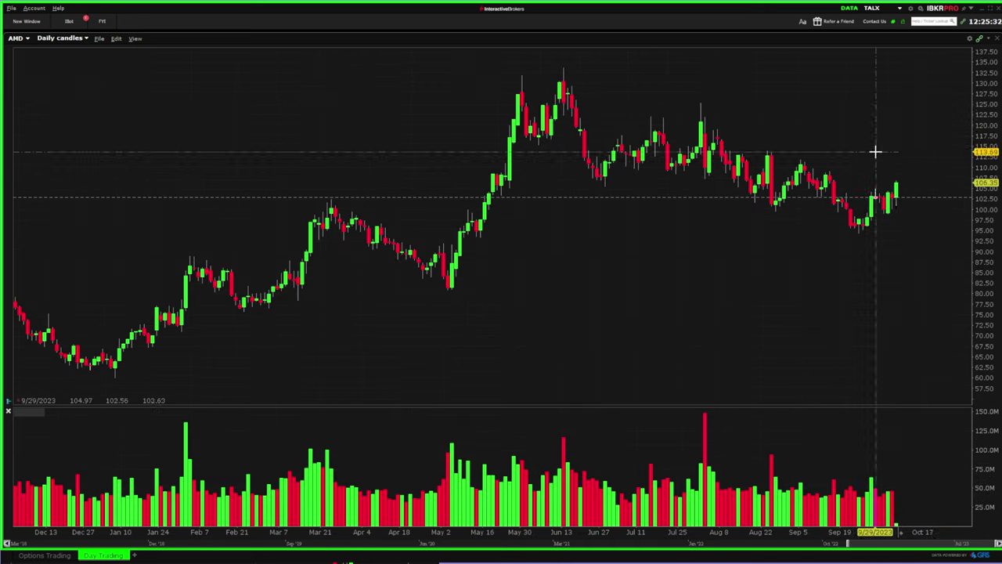
# - In Charts Settings, keep Custom Font Size enabled and set the font size to 12
pyautogui.click(970, 38)
pyautogui.scroll(-5, 652, 205)
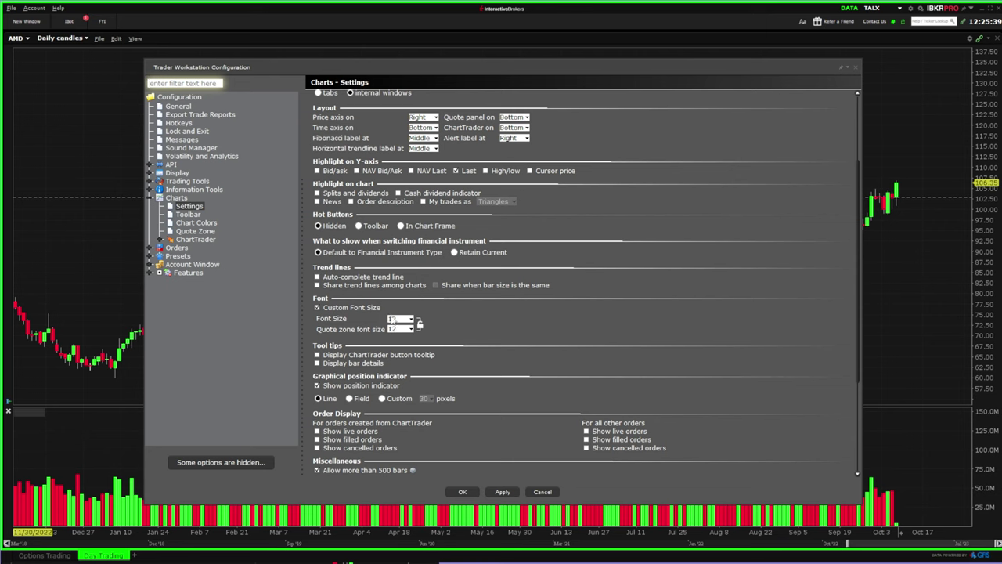
pyautogui.click(325, 309)
pyautogui.click(329, 309)
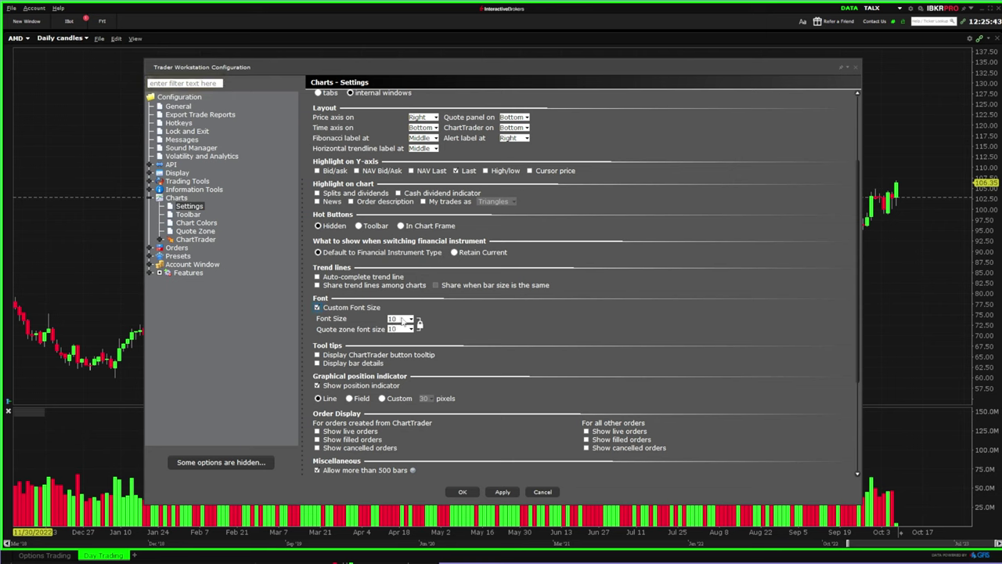
pyautogui.click(409, 319)
pyautogui.click(401, 345)
# - Try the toolbar and in-chart Hot Buttons options, then set Hot Buttons to Hidden
pyautogui.click(359, 225)
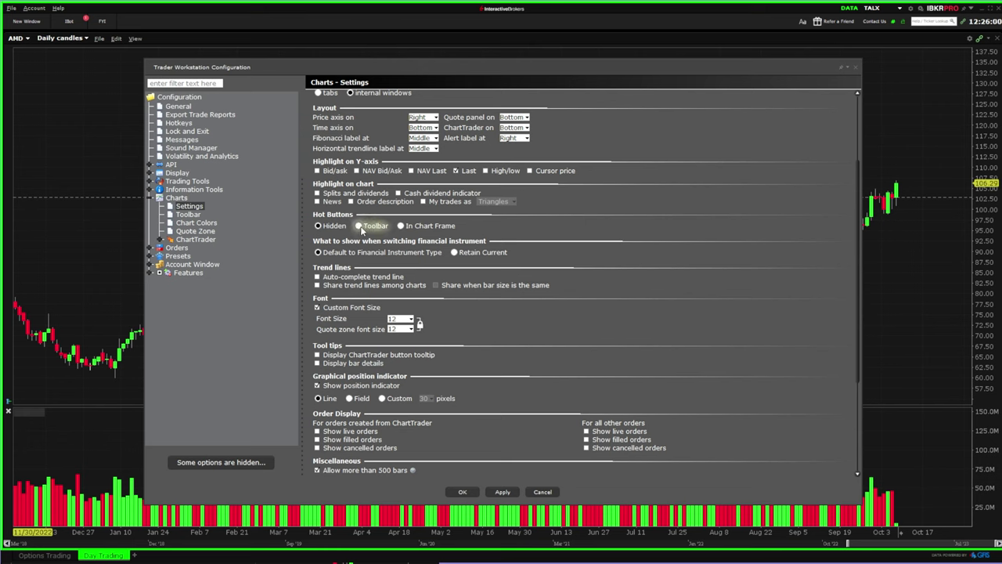
pyautogui.click(407, 226)
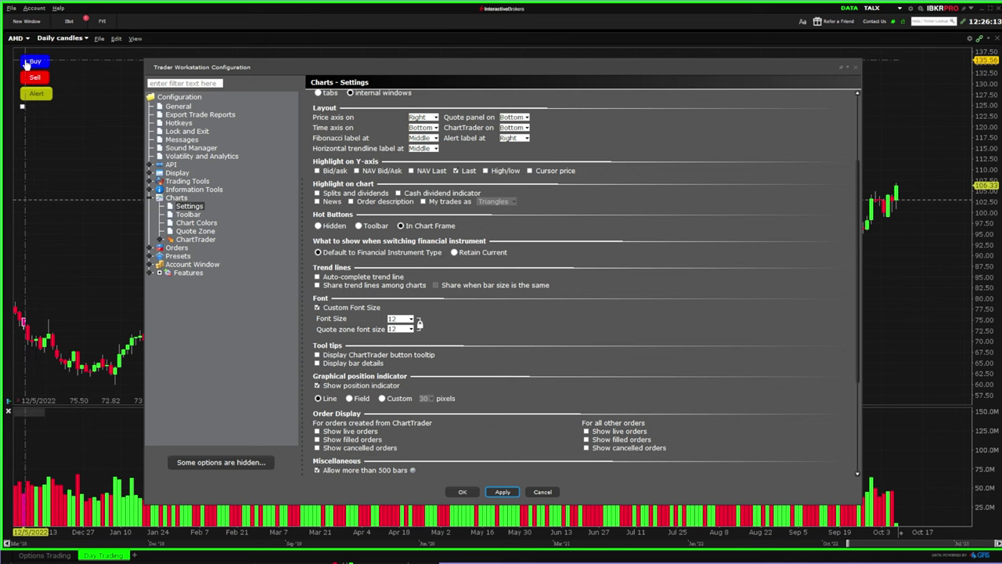
pyautogui.click(321, 226)
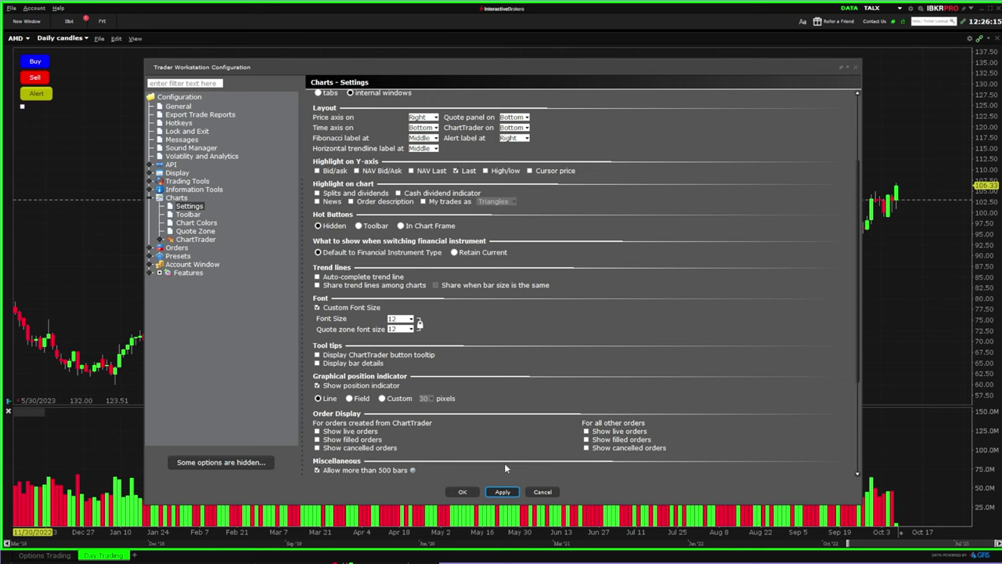
pyautogui.scroll(-3, 564, 274)
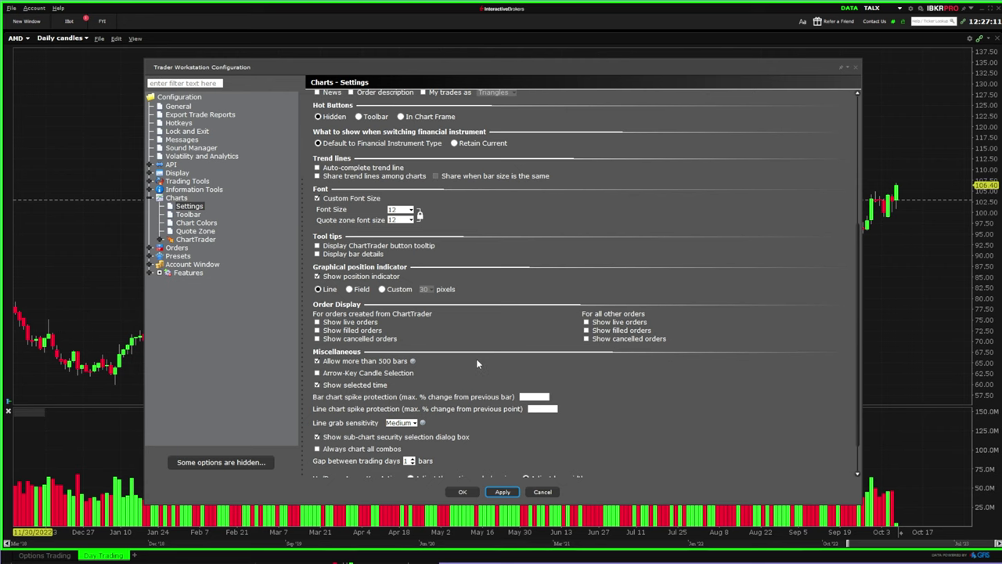
# - Enable 'Allow more than 500 bars' and close the configuration with OK
pyautogui.scroll(-2, 479, 333)
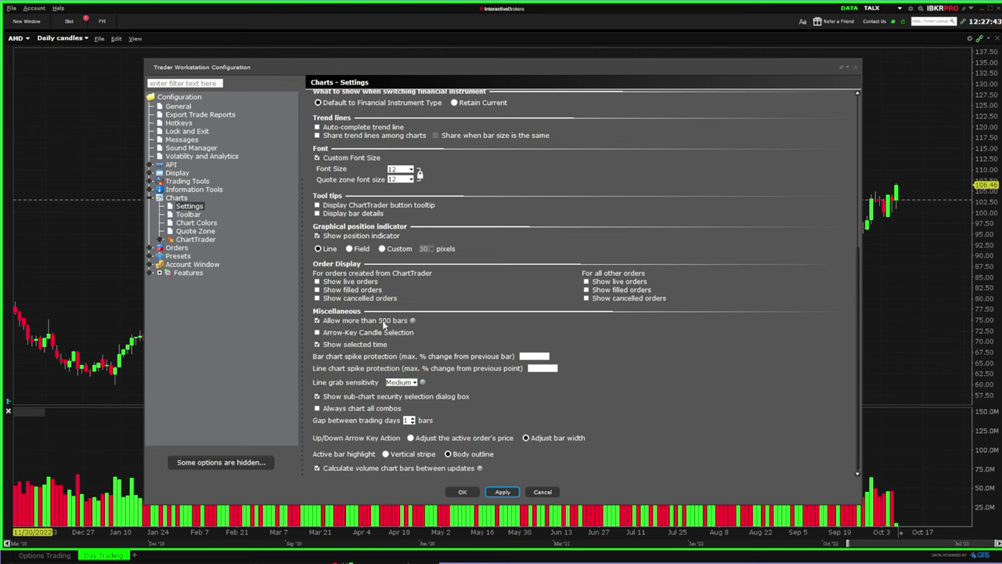
pyautogui.click(461, 492)
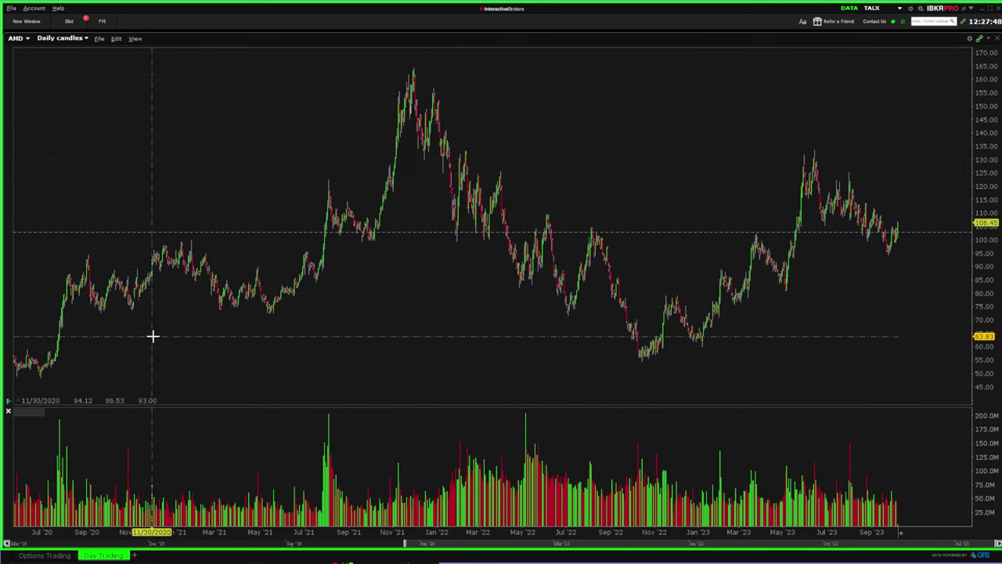
# - Switch the AMD chart from Daily to 1-minute candles and reopen Charts Settings
pyautogui.click(63, 38)
pyautogui.click(70, 60)
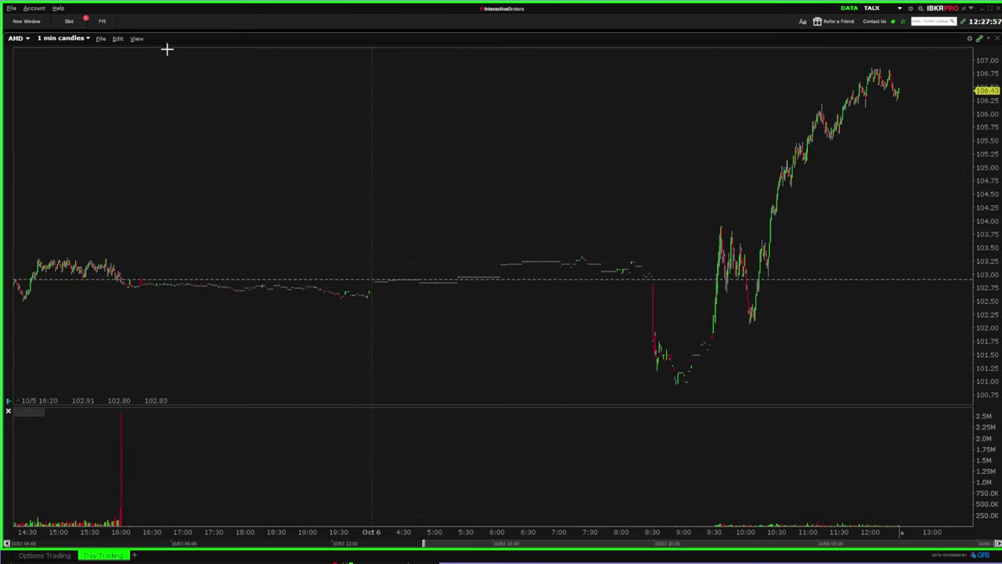
pyautogui.scroll(5, 579, 194)
pyautogui.scroll(-5, 579, 195)
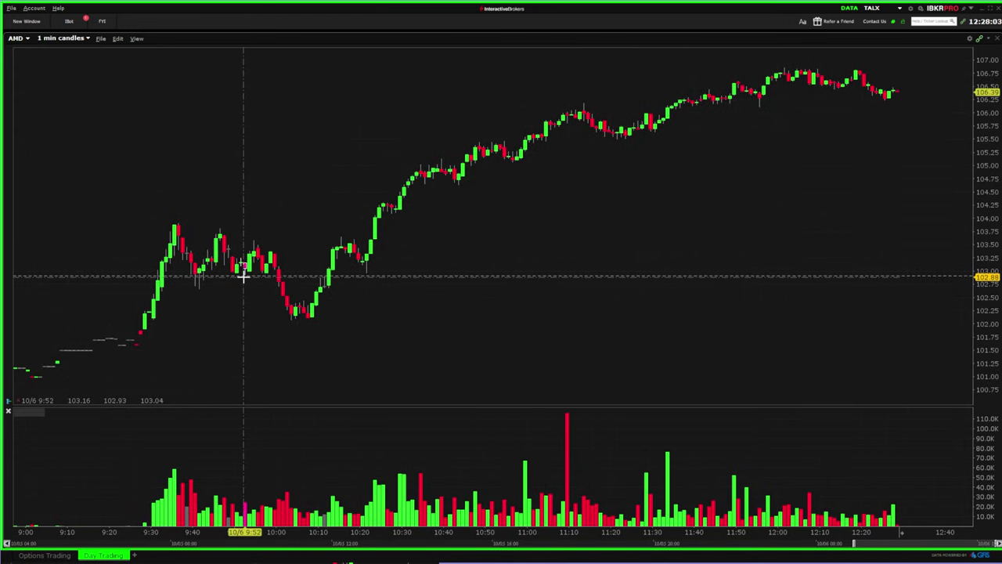
pyautogui.click(985, 48)
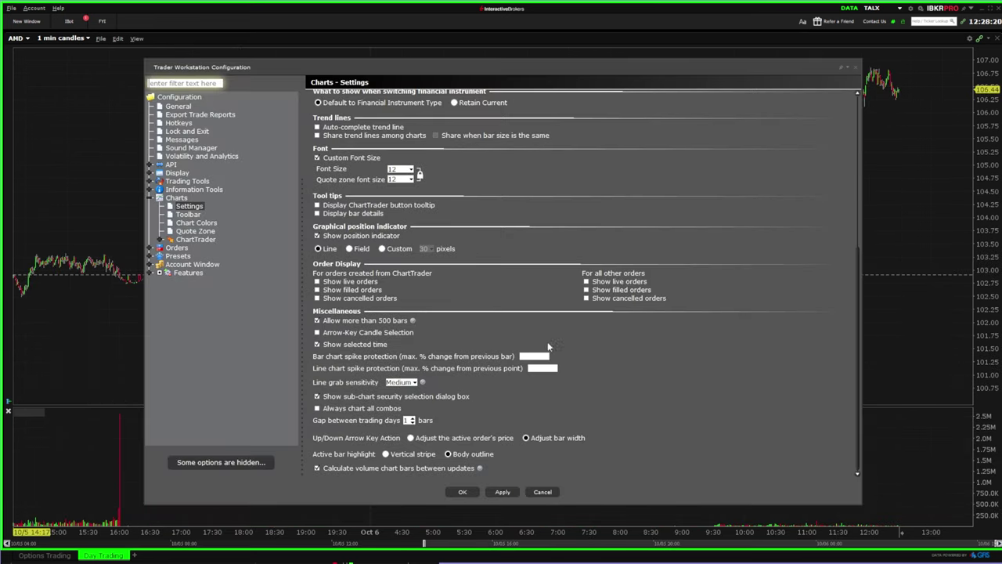
# - Set Line grab sensitivity to Low, apply it, and close the configuration with OK
pyautogui.click(410, 382)
pyautogui.click(410, 411)
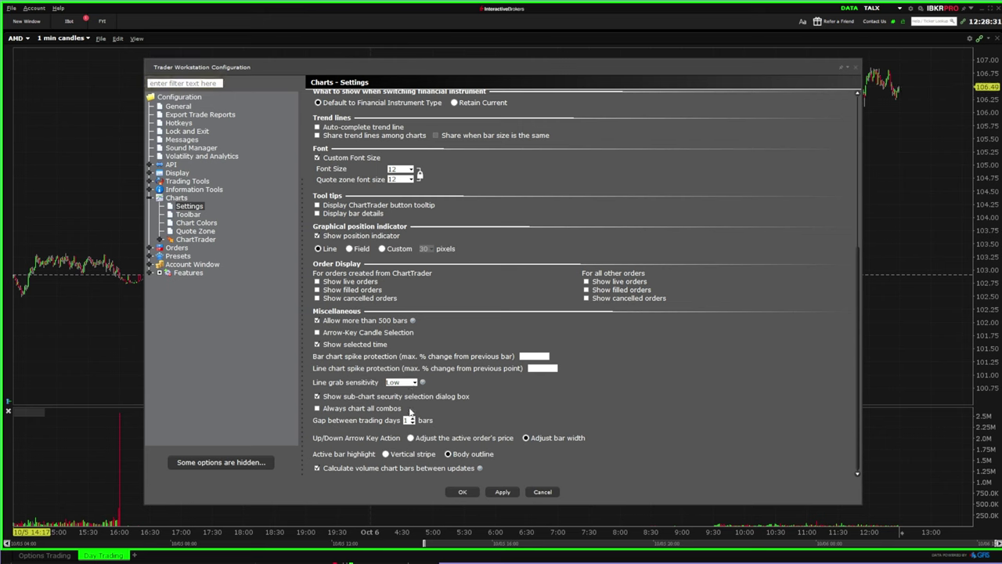
pyautogui.click(503, 492)
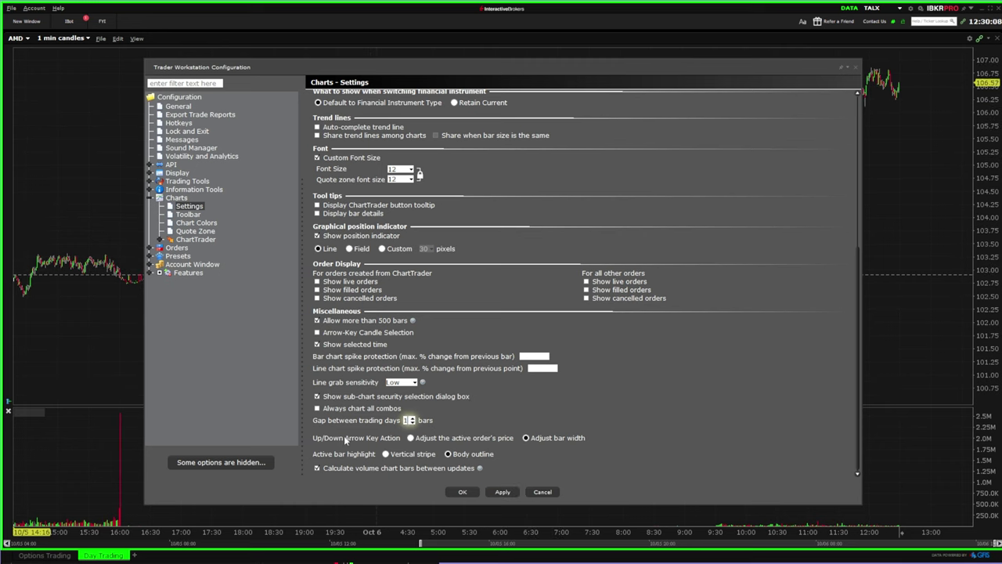
pyautogui.click(500, 492)
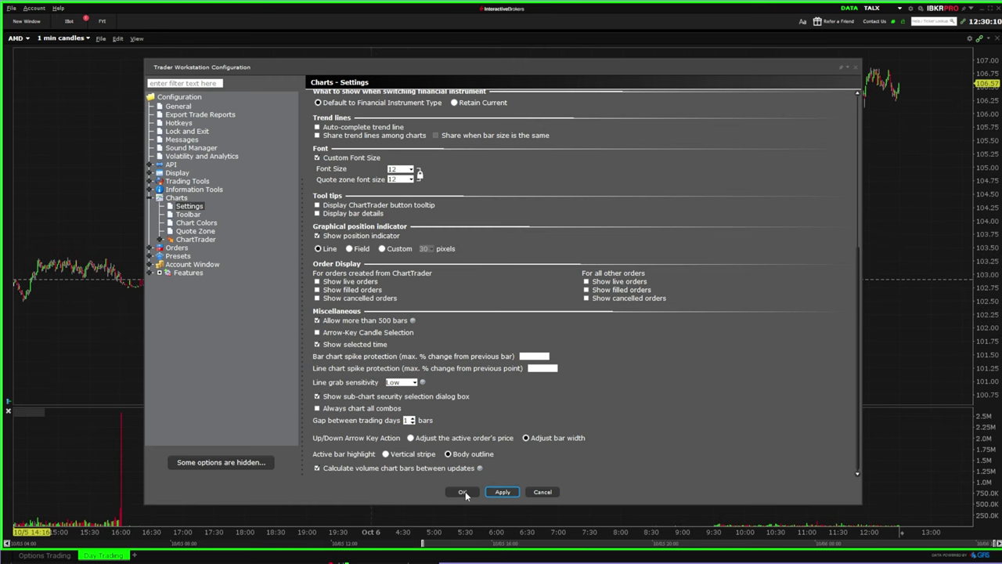
pyautogui.click(462, 491)
pyautogui.scroll(3, 529, 317)
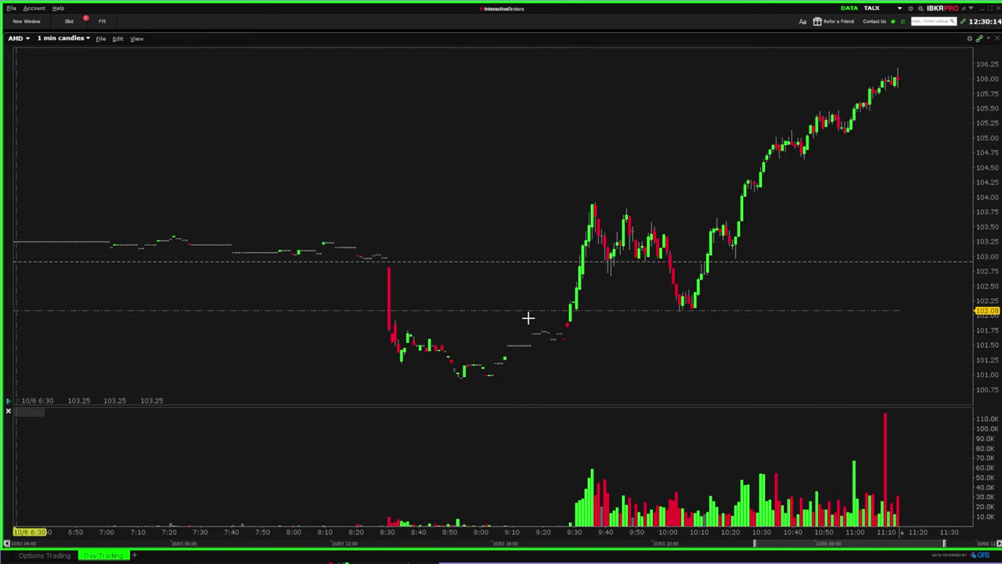
pyautogui.scroll(-5, 529, 317)
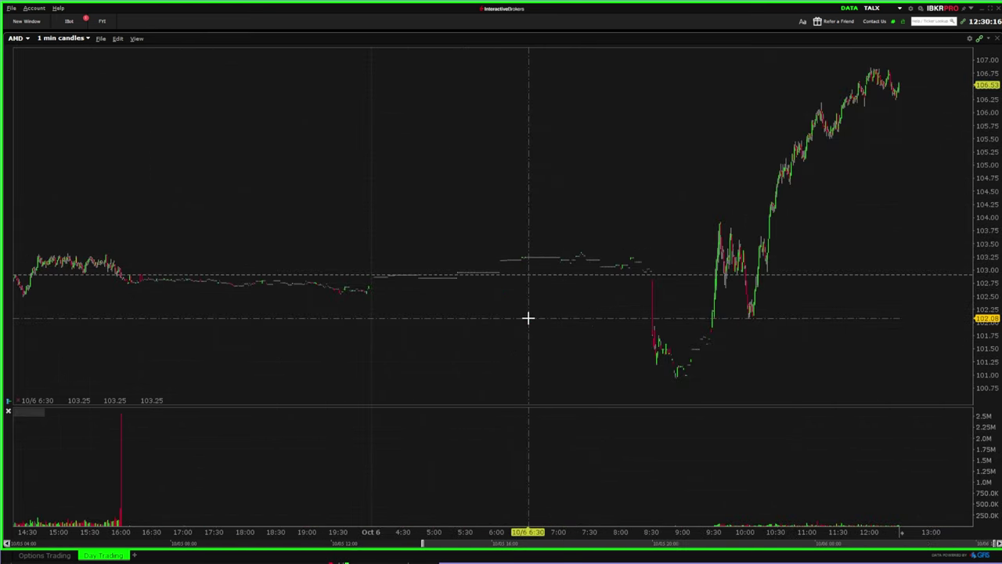
pyautogui.scroll(3, 528, 317)
pyautogui.scroll(-3, 529, 317)
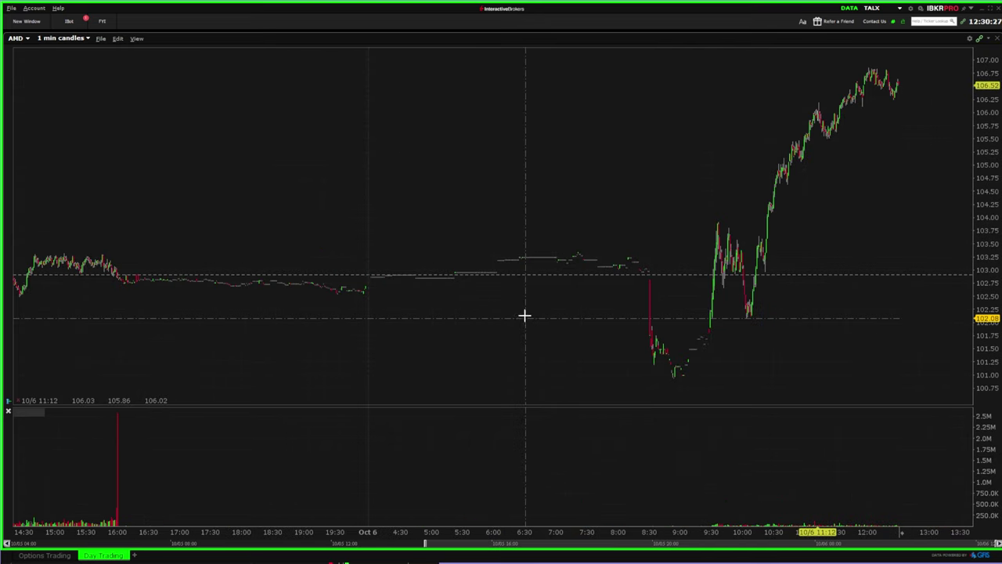
pyautogui.scroll(5, 901, 74)
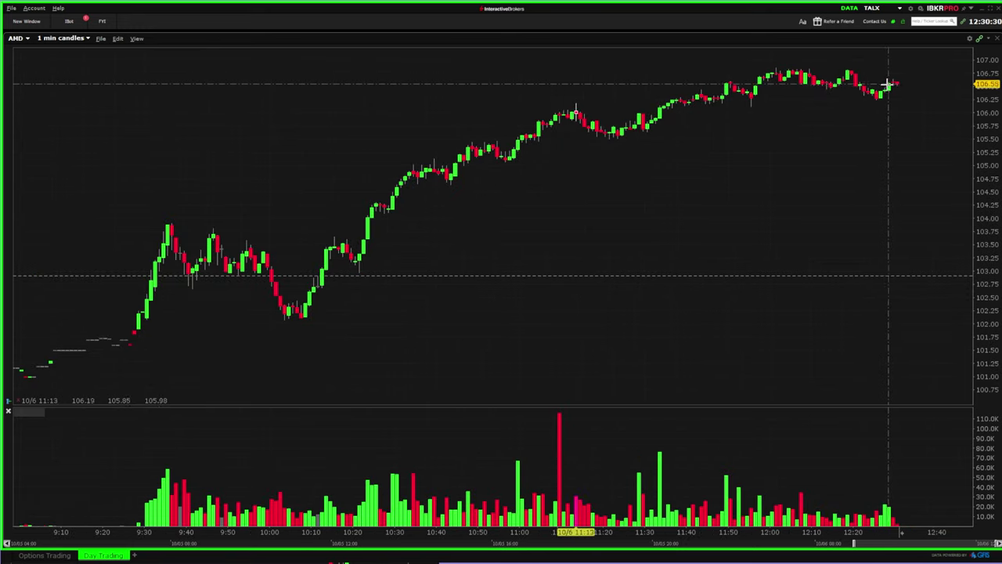
pyautogui.scroll(-5, 693, 120)
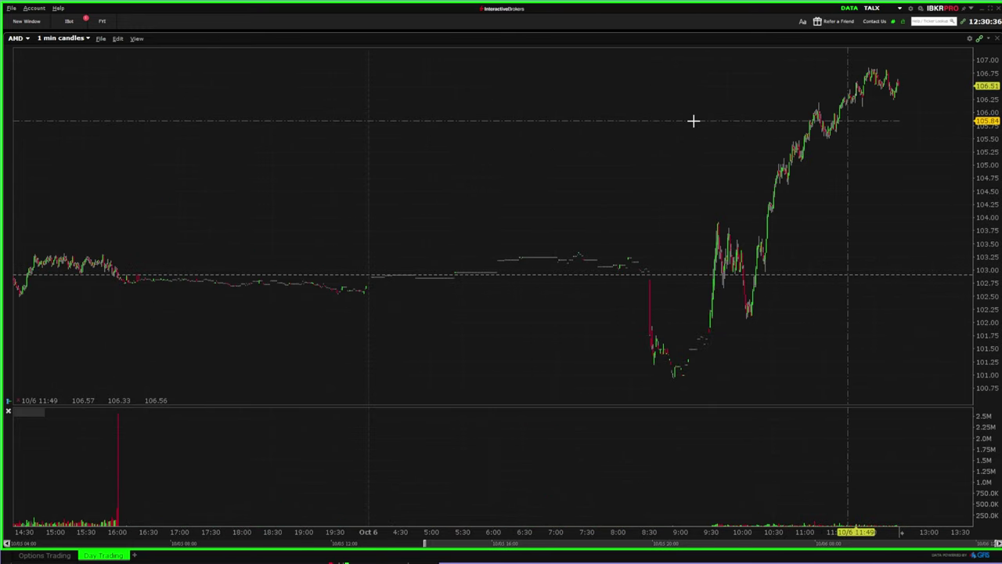
pyautogui.click(988, 39)
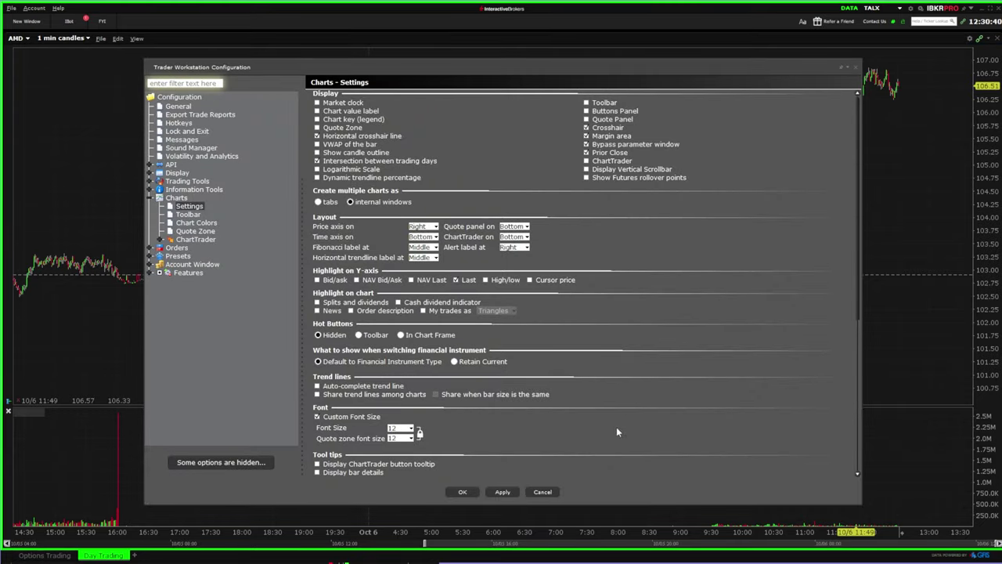
pyautogui.scroll(-4, 610, 439)
pyautogui.scroll(-3, 600, 458)
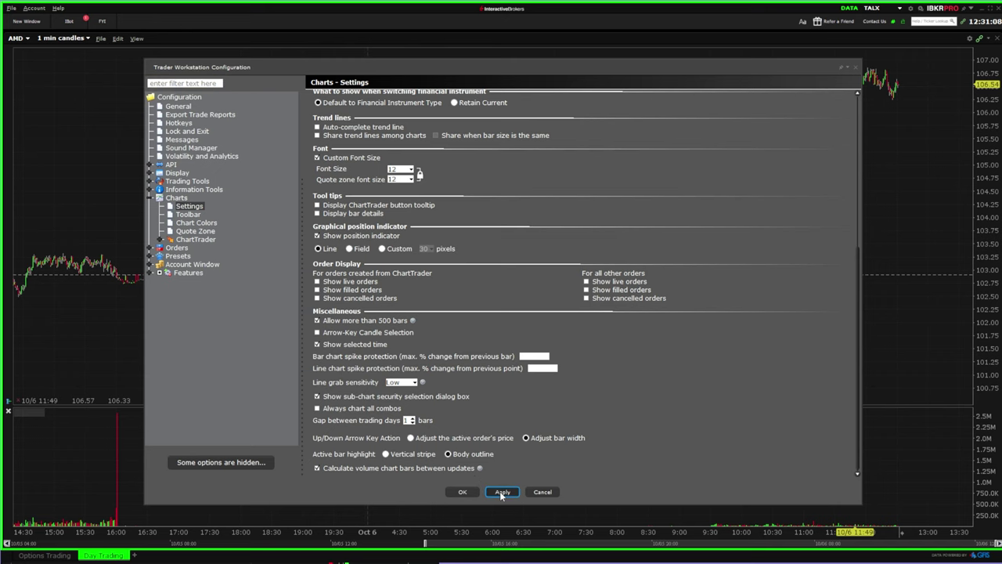
pyautogui.click(463, 491)
pyautogui.scroll(5, 466, 485)
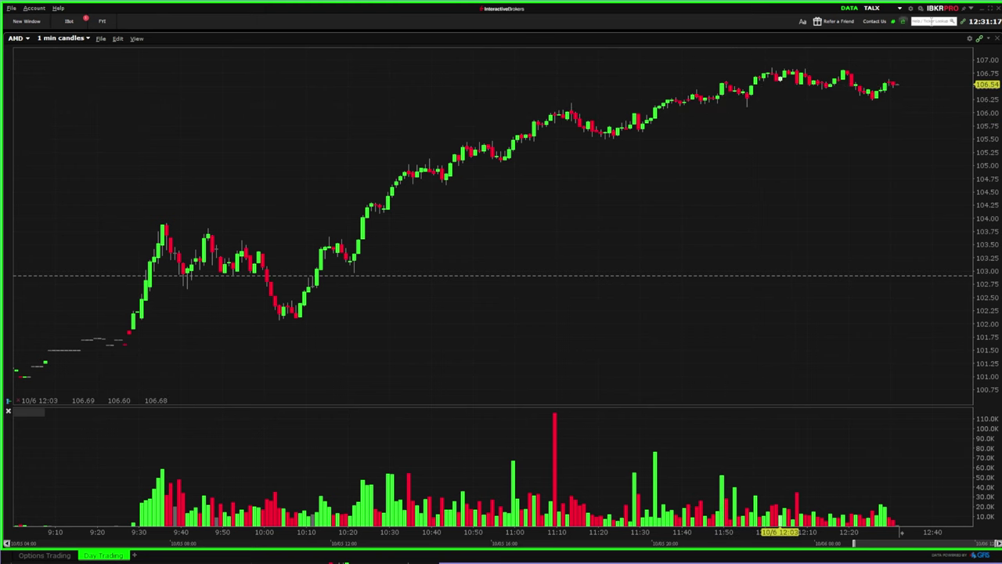
pyautogui.click(978, 38)
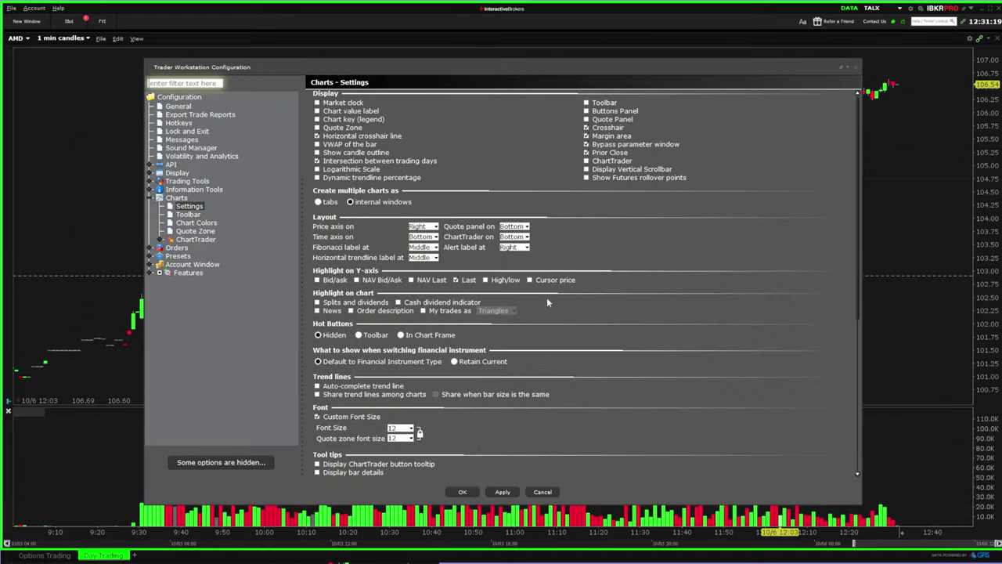
pyautogui.scroll(-3, 376, 454)
pyautogui.scroll(-3, 376, 468)
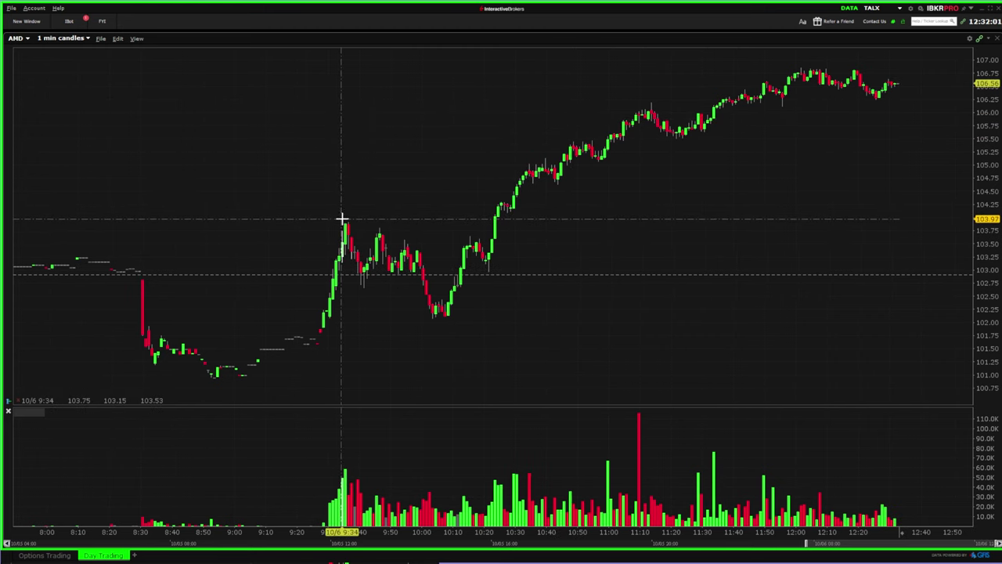
# - Measure the price move from the morning high, then discard the measurement
pyautogui.click(342, 218)
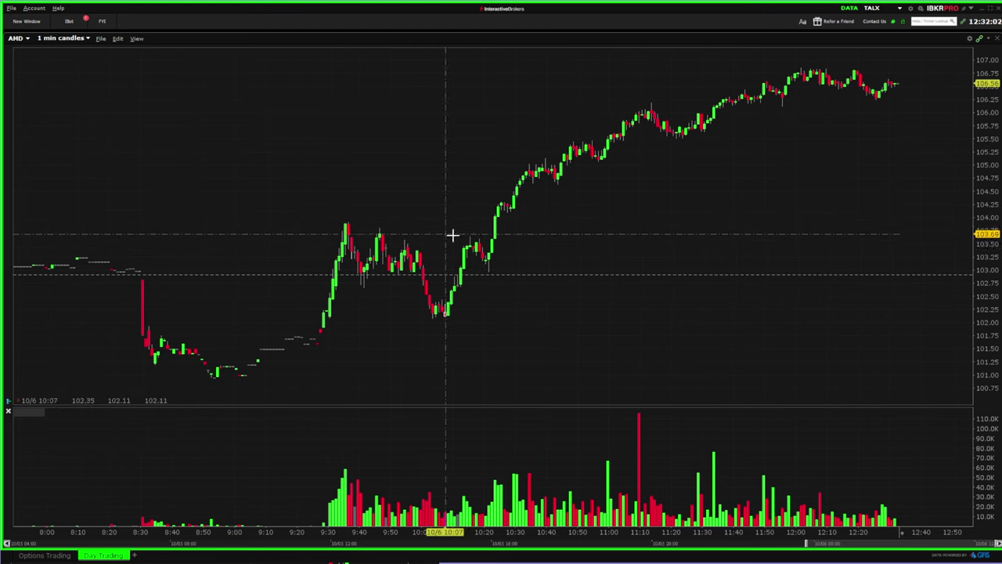
pyautogui.click(565, 277)
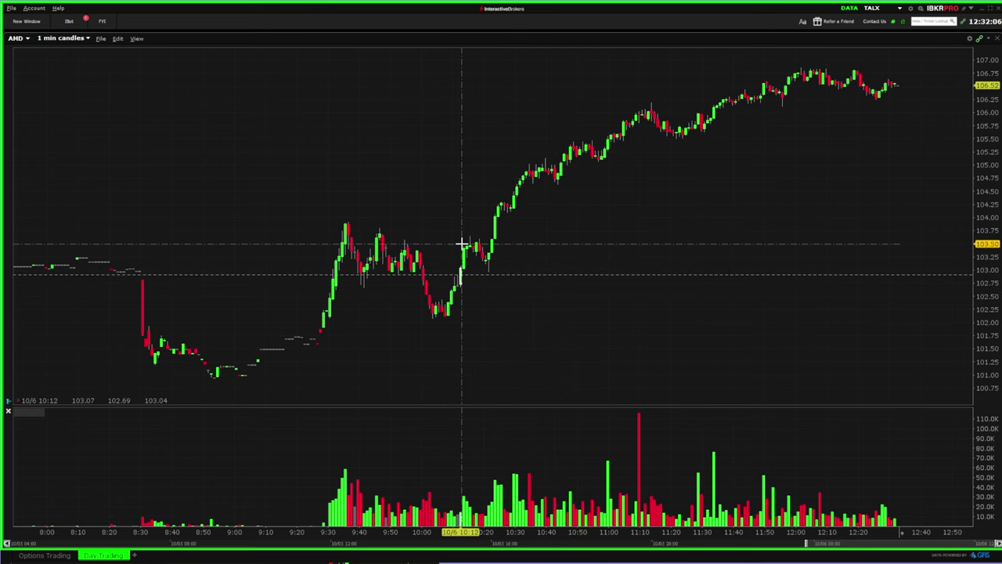
pyautogui.scroll(-5, 758, 156)
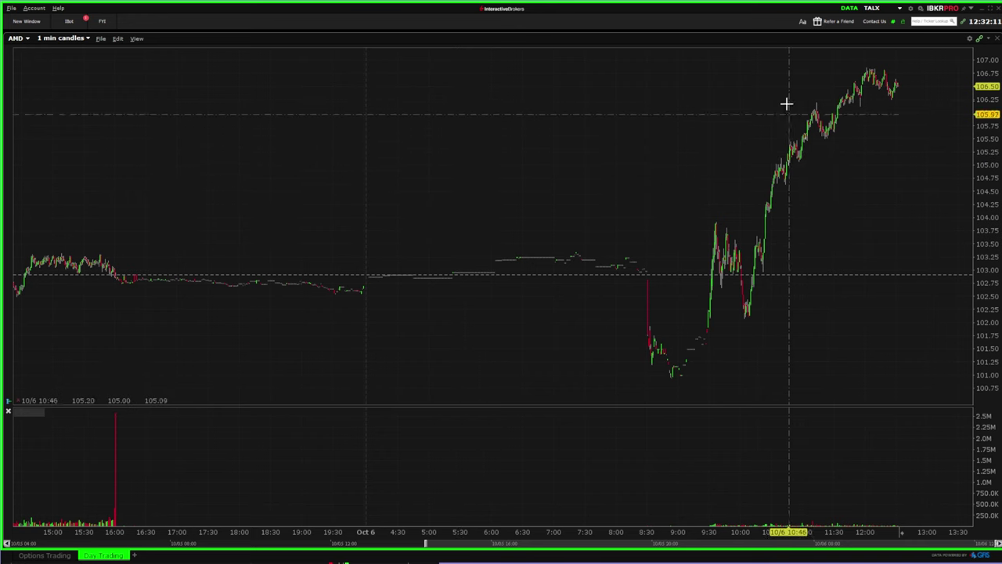
# - Draw a trendline across the chart and open its Change Trendline Color settings
pyautogui.moveTo(590, 112); pyautogui.dragTo(644, 140)
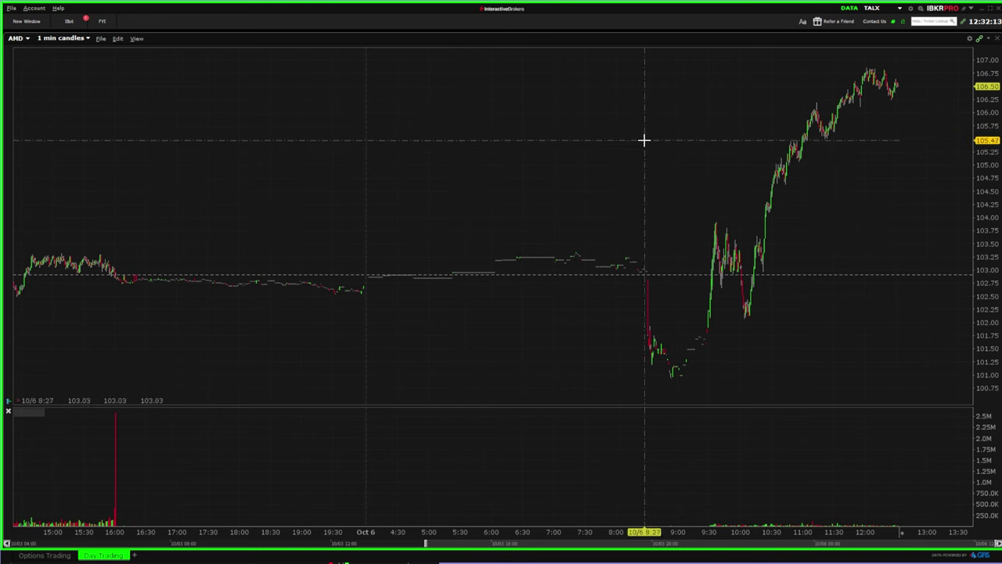
pyautogui.rightClick(684, 145)
pyautogui.click(728, 151)
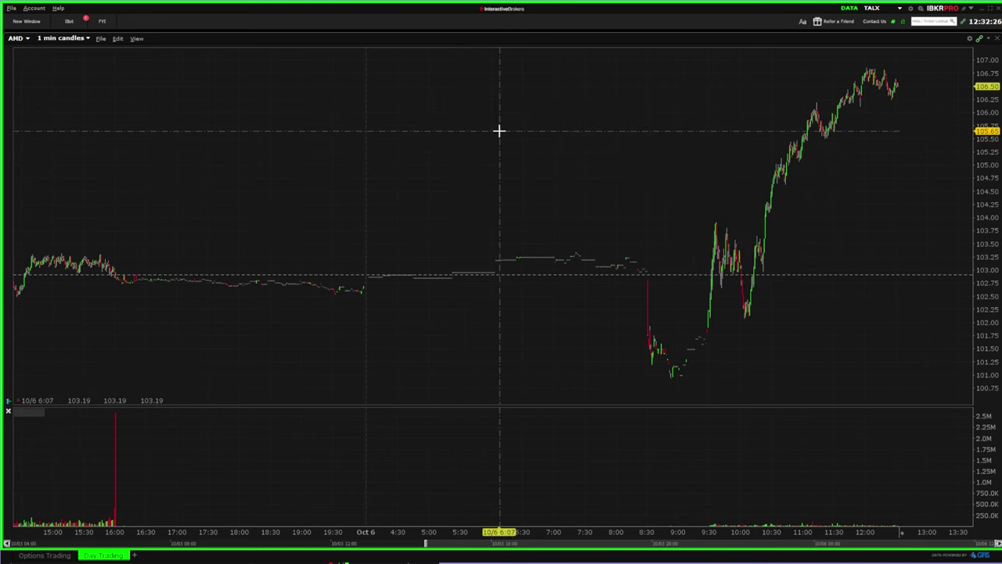
pyautogui.hotkey('ctrl', 'z')
pyautogui.rightClick(662, 143)
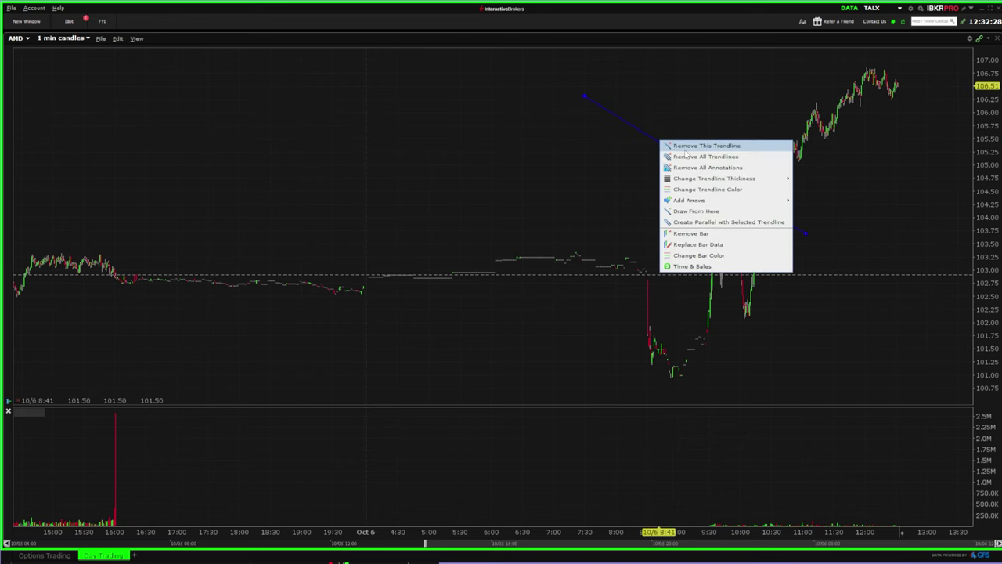
pyautogui.click(708, 191)
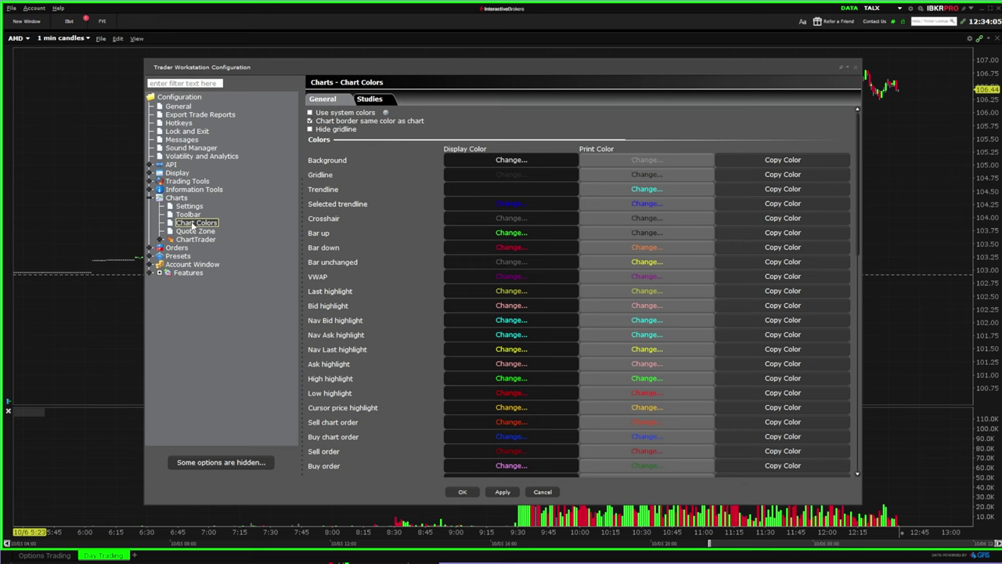
# - Set the chart background to a very dark colour and apply it
pyautogui.scroll(-7, 490, 208)
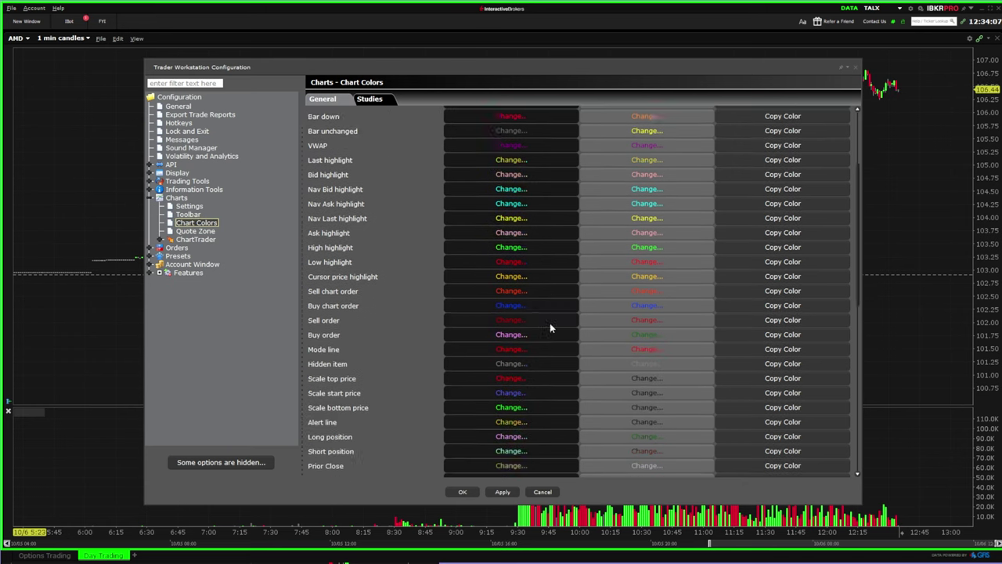
pyautogui.scroll(8, 547, 422)
pyautogui.click(544, 160)
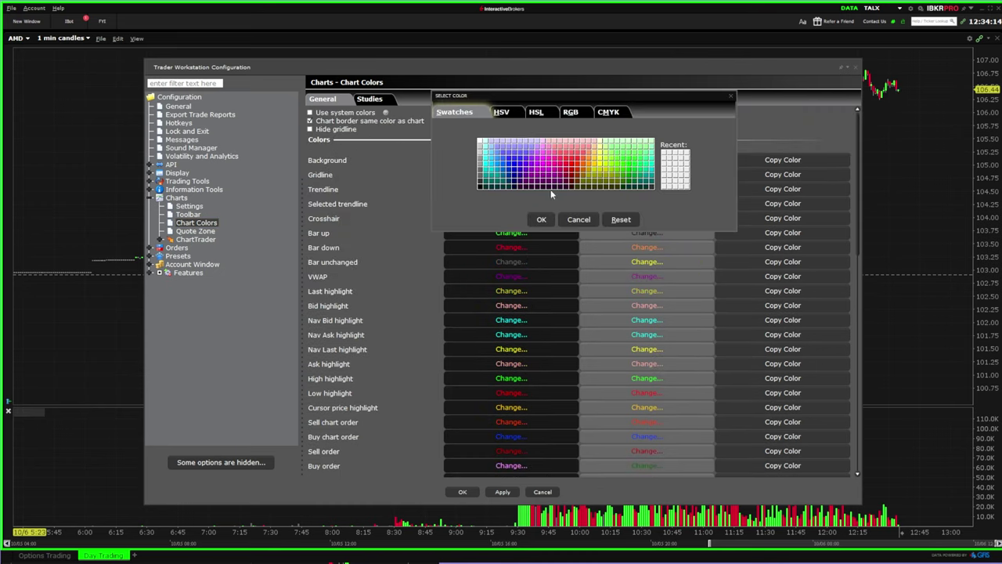
pyautogui.click(481, 184)
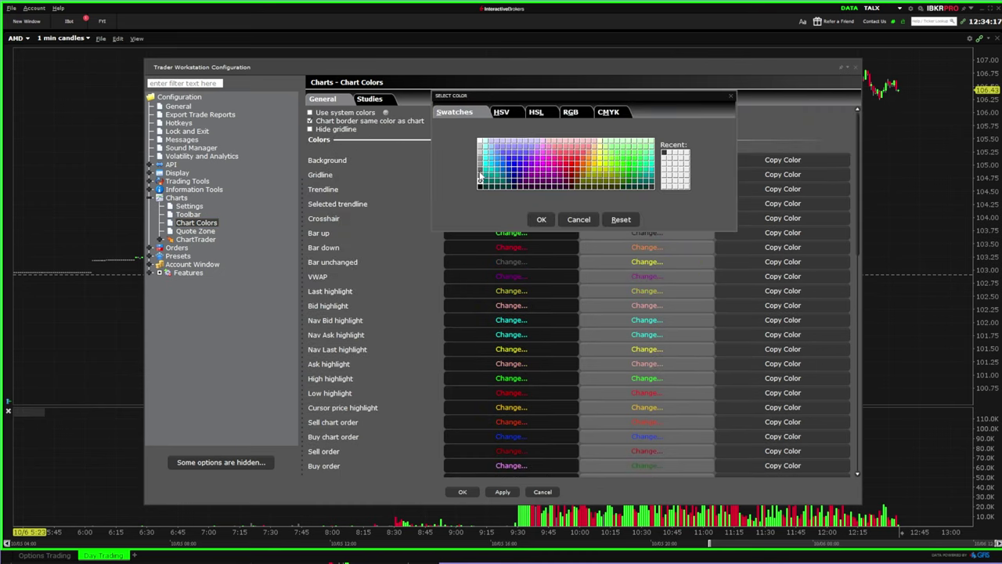
pyautogui.click(547, 220)
pyautogui.click(505, 493)
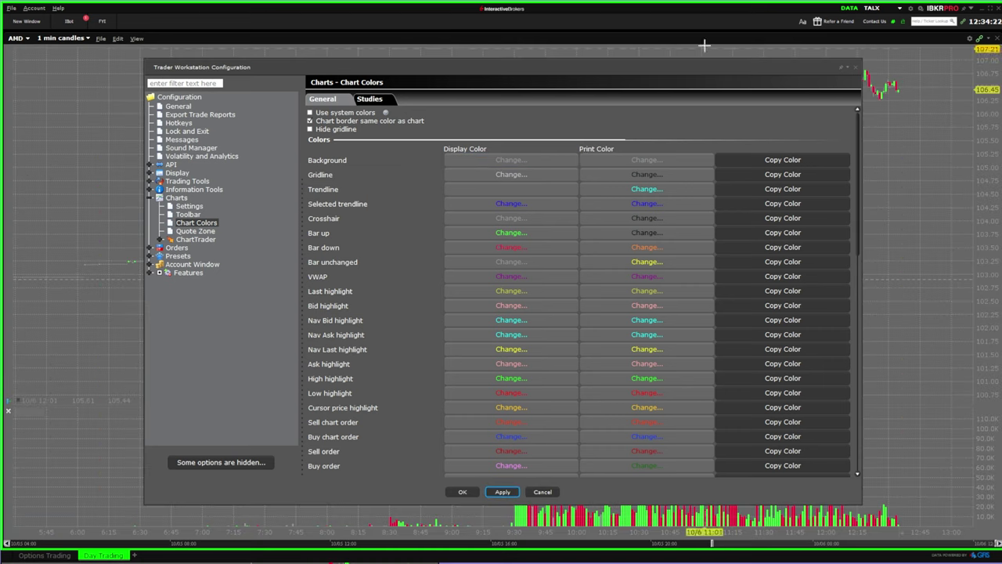
# - Give trendlines a dark colour swatch
pyautogui.moveTo(708, 70); pyautogui.dragTo(751, 76)
pyautogui.click(516, 196)
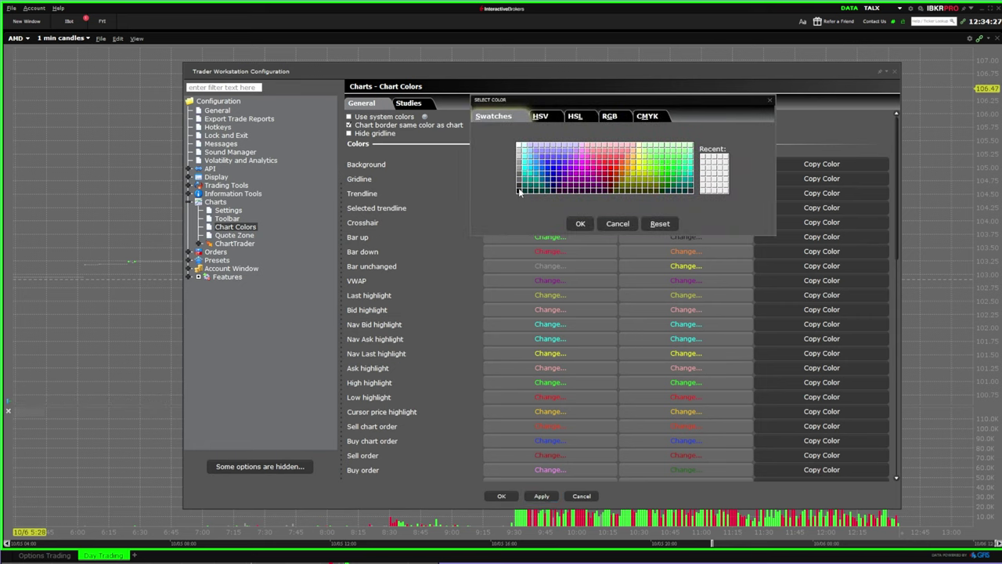
pyautogui.click(519, 186)
pyautogui.click(580, 224)
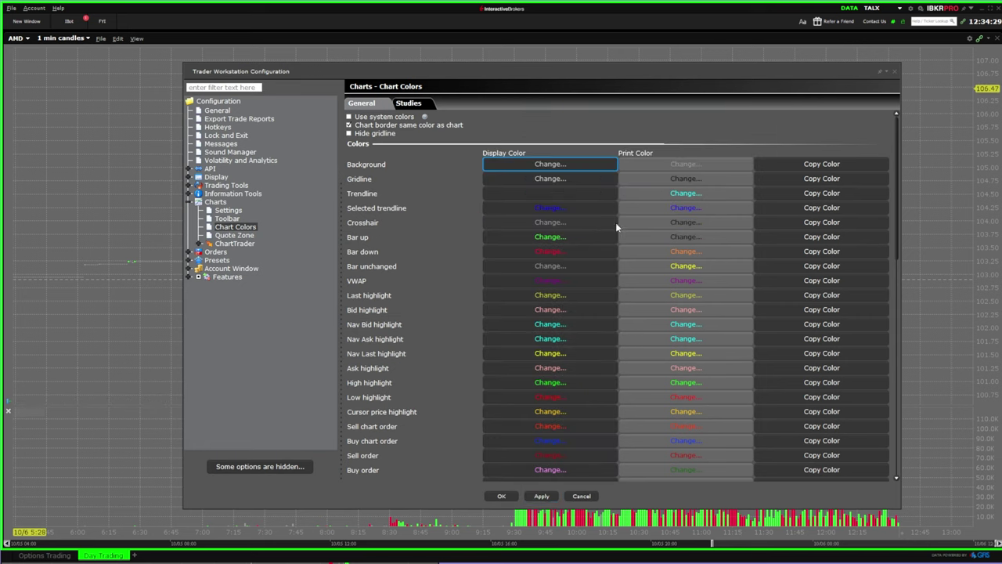
# - Make the gridline colour near-black teal 0D3333 by lowering red to 13 and darkening it
pyautogui.click(685, 179)
pyautogui.click(609, 116)
pyautogui.click(582, 205)
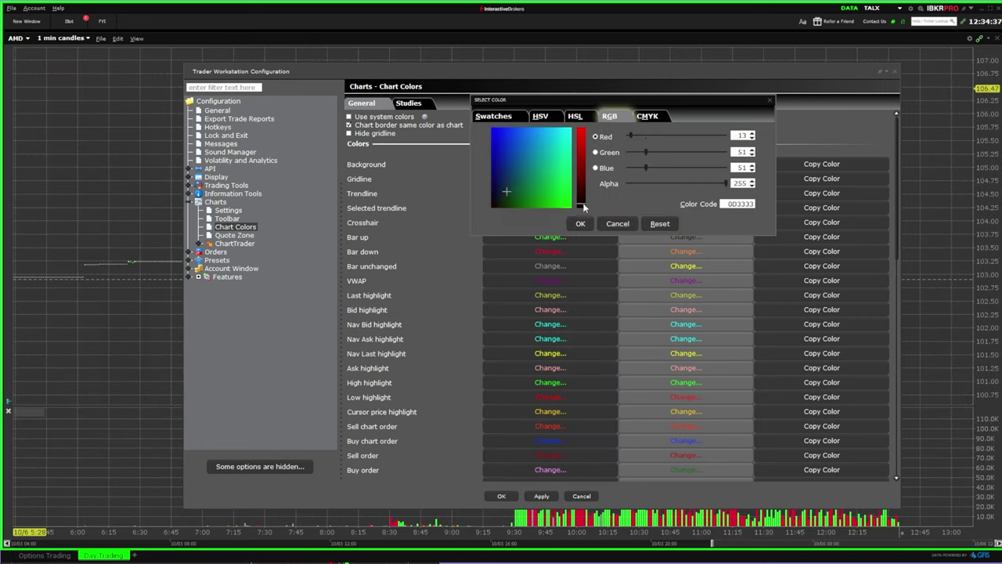
pyautogui.click(540, 116)
pyautogui.moveTo(530, 195); pyautogui.dragTo(524, 205)
pyautogui.click(584, 224)
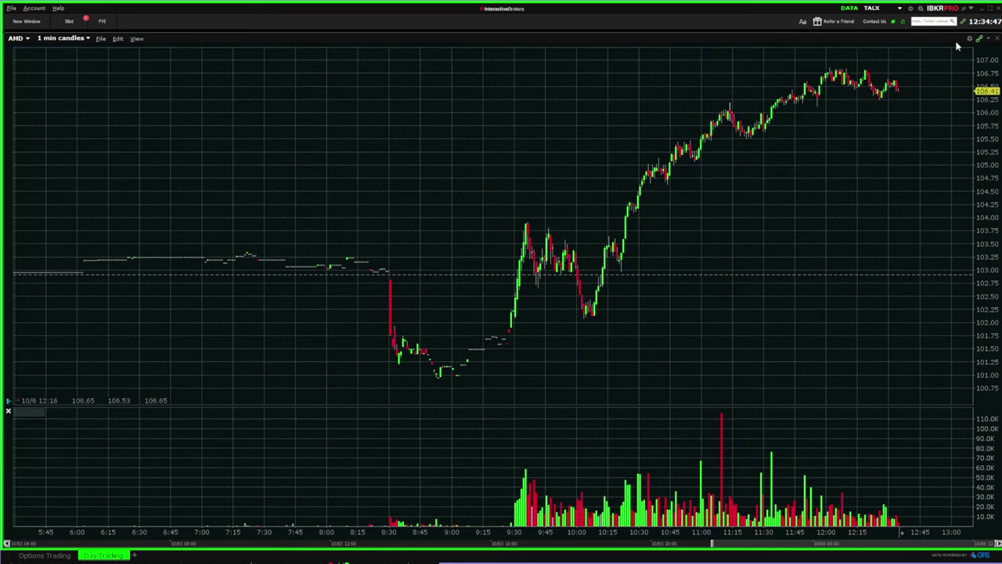
# - Set the chart gridlines to black in Chart Colors and save the configuration
pyautogui.click(970, 40)
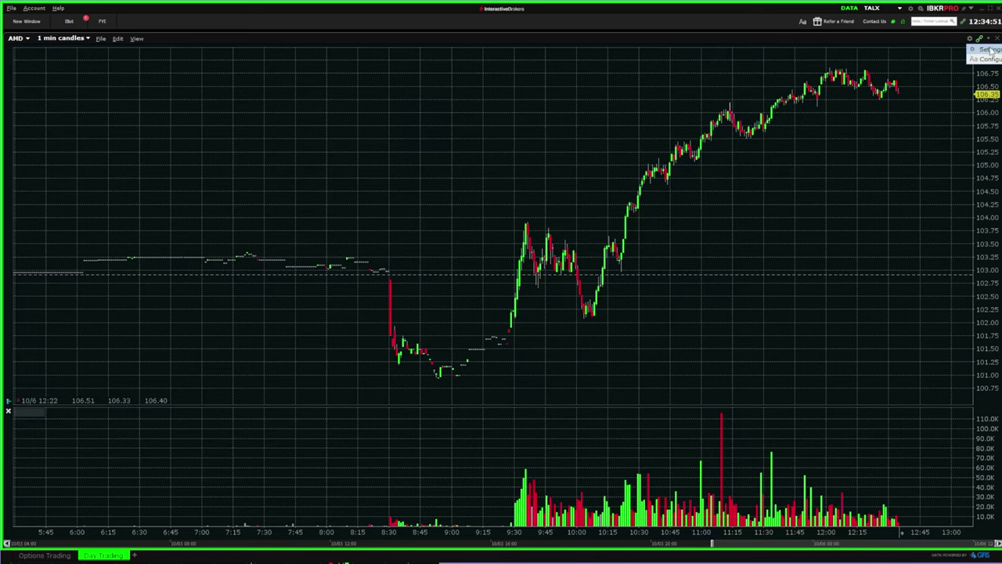
pyautogui.click(989, 49)
pyautogui.click(194, 224)
pyautogui.click(479, 205)
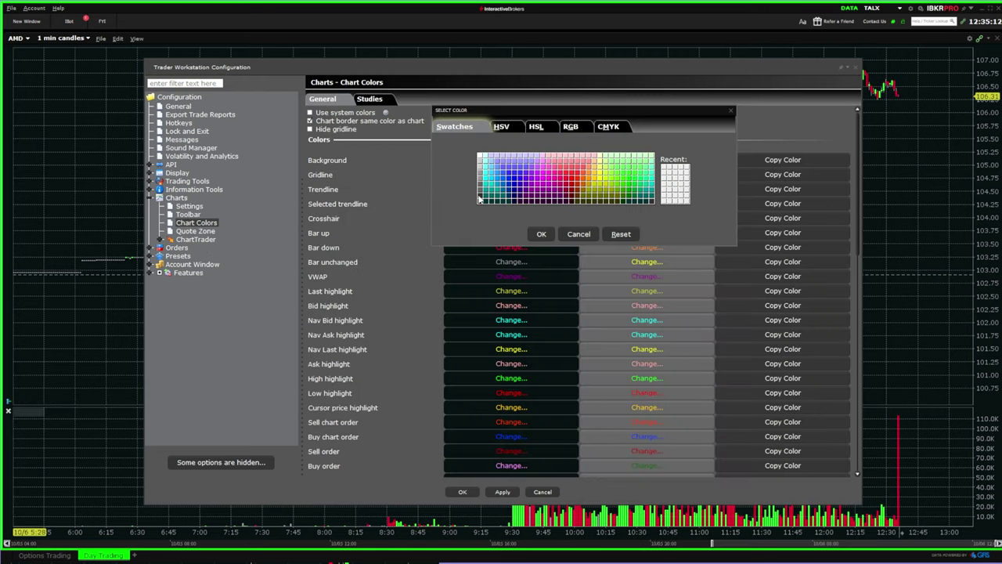
pyautogui.click(480, 200)
pyautogui.click(541, 234)
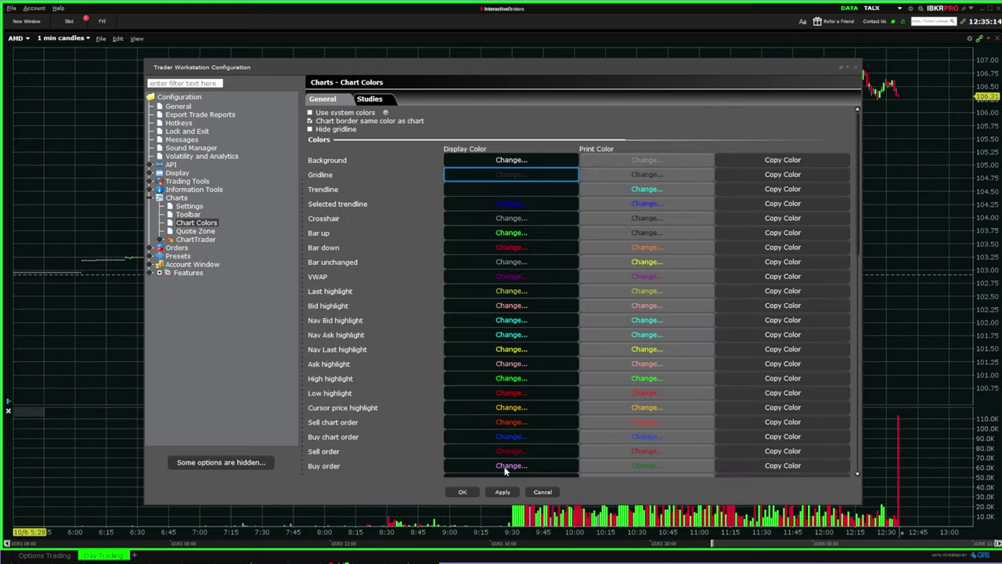
pyautogui.click(502, 491)
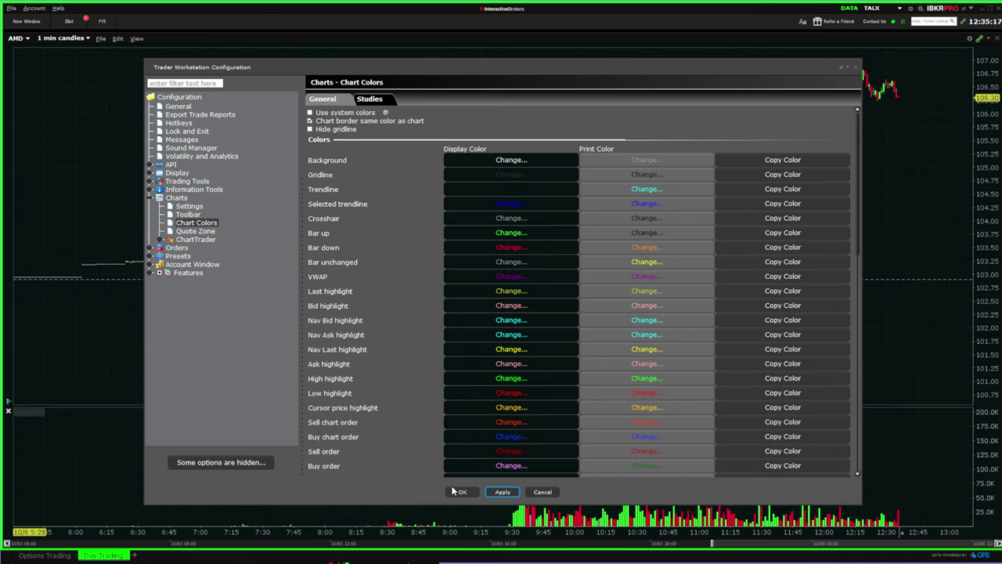
pyautogui.click(462, 492)
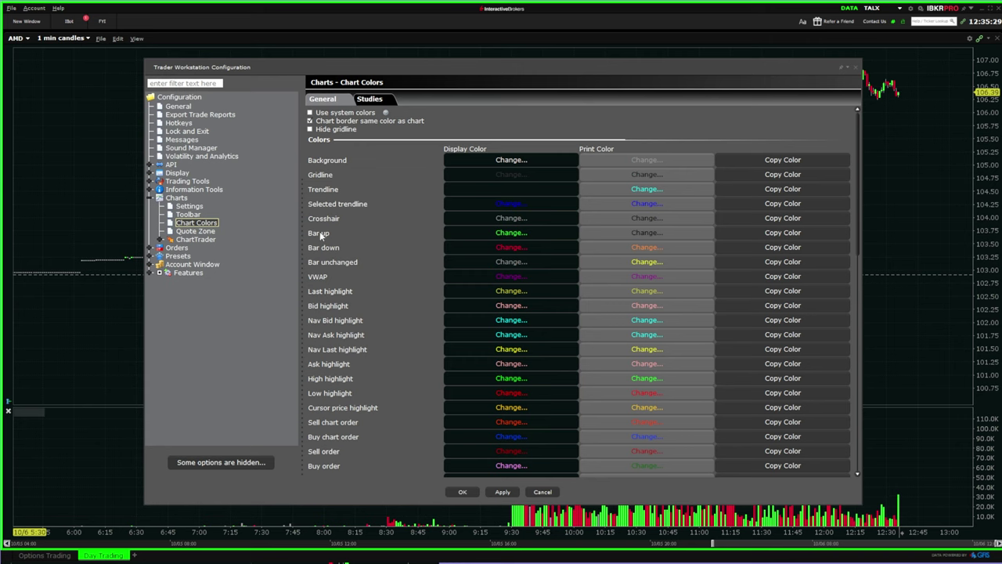
# - Change the up bars to white and save the colour change
pyautogui.click(510, 233)
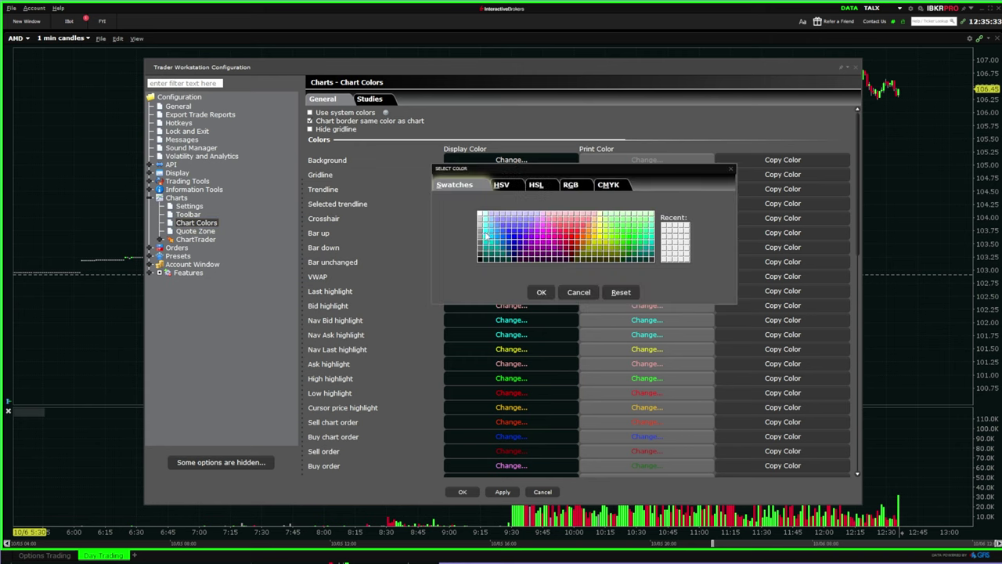
pyautogui.click(541, 292)
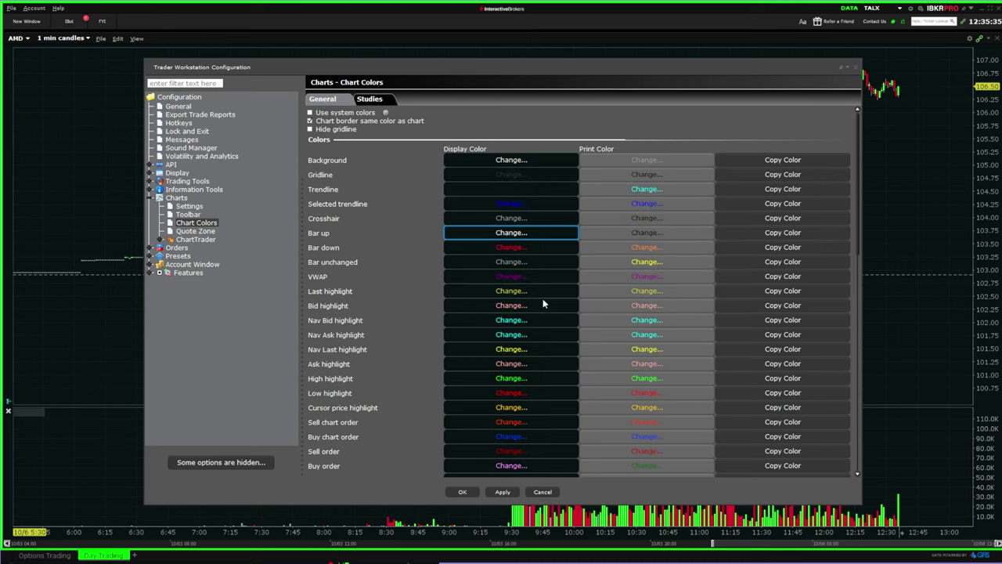
pyautogui.click(462, 492)
pyautogui.scroll(3, 541, 309)
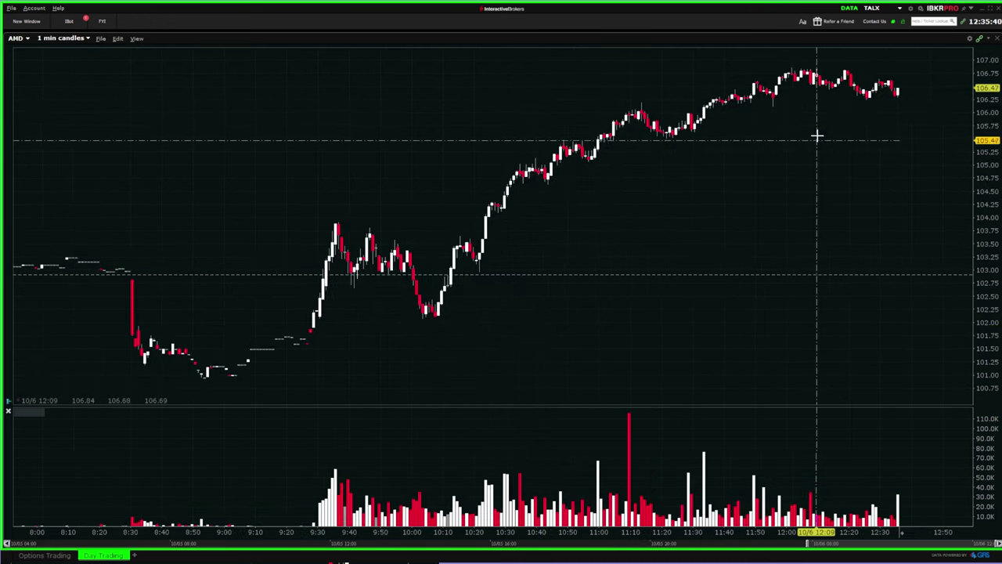
# - Filter studies for 'vwa' and add Intraday Volume Weighted Average to the chart
pyautogui.scroll(-3, 799, 141)
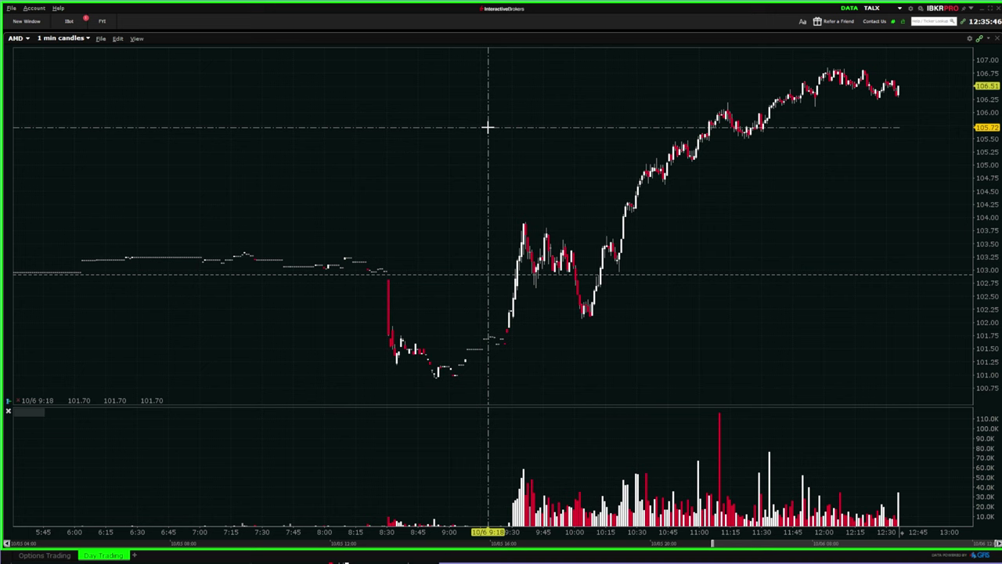
pyautogui.click(116, 40)
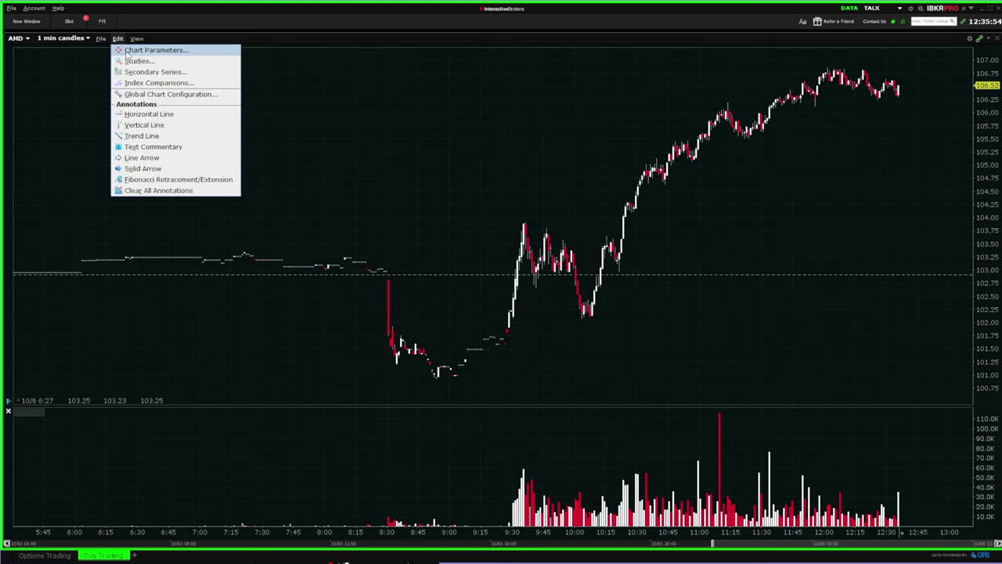
pyautogui.click(137, 61)
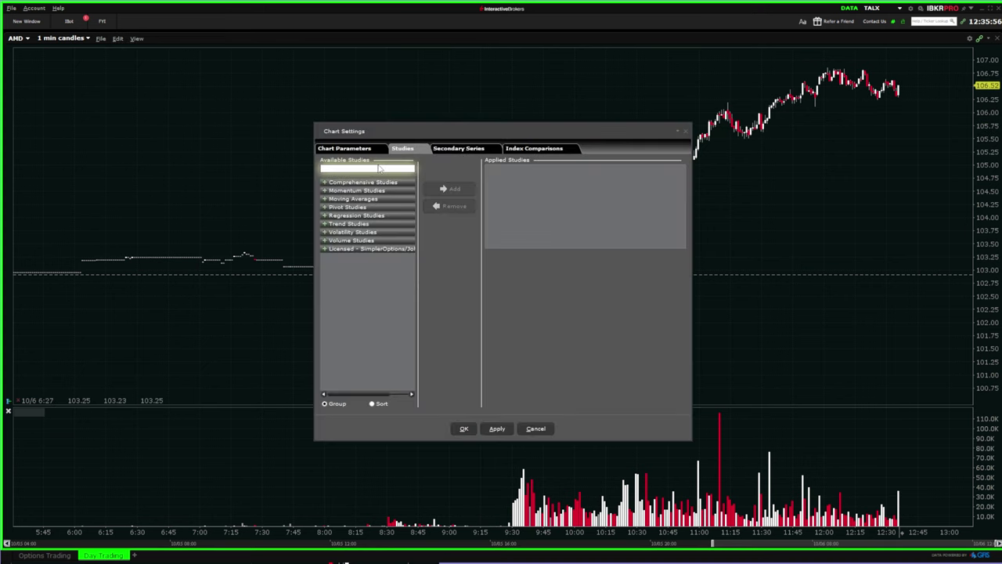
pyautogui.write('vwap')
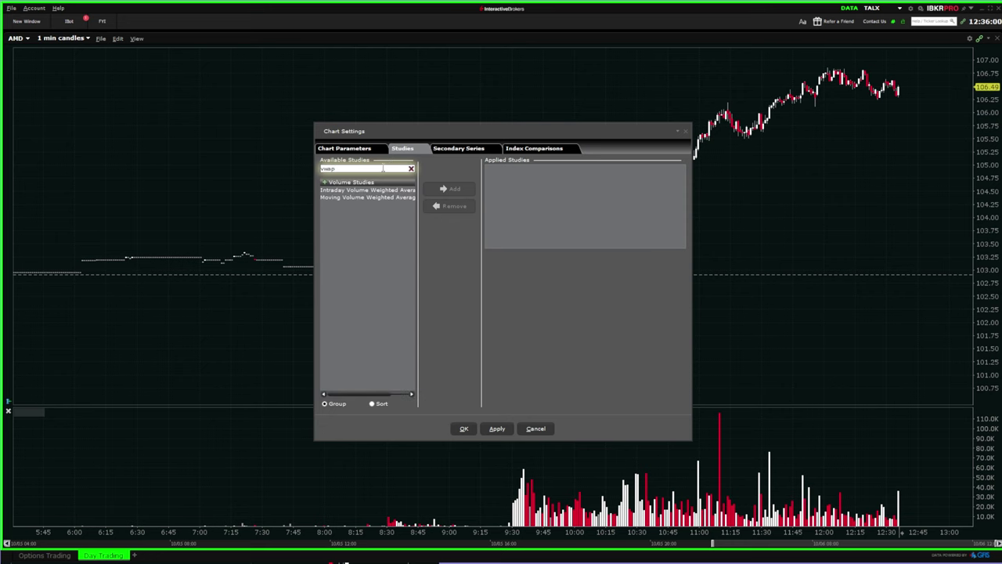
pyautogui.click(365, 190)
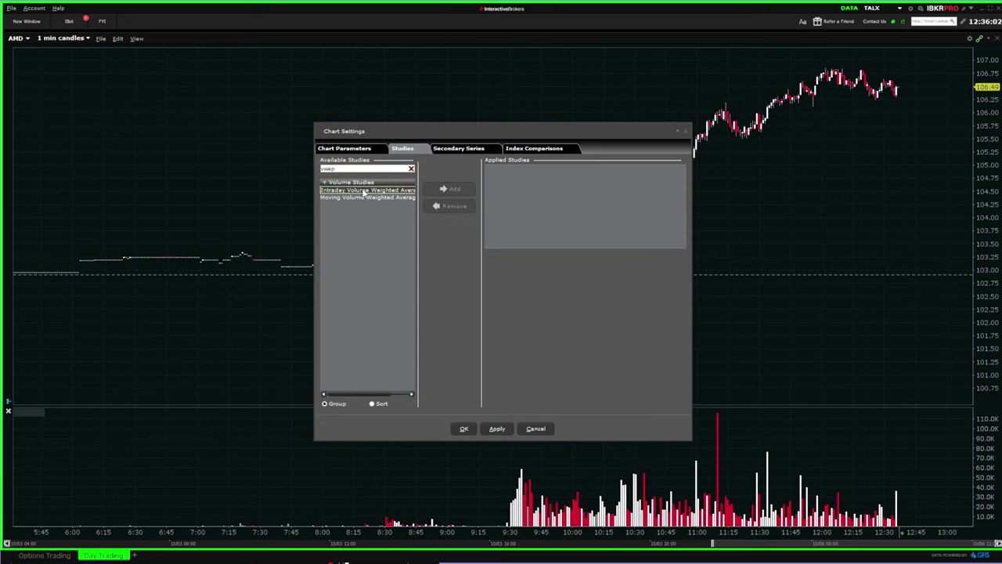
pyautogui.click(450, 190)
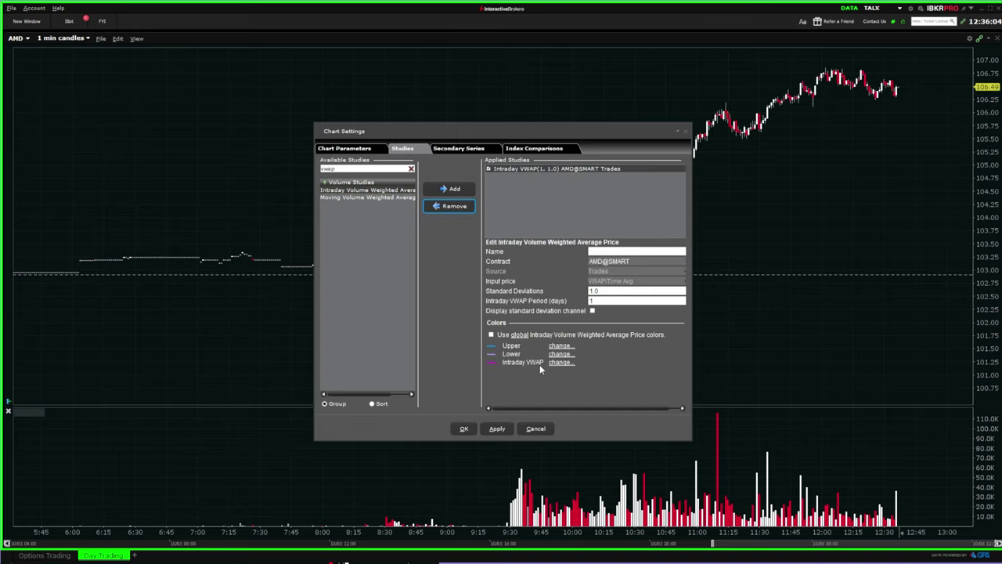
pyautogui.click(464, 429)
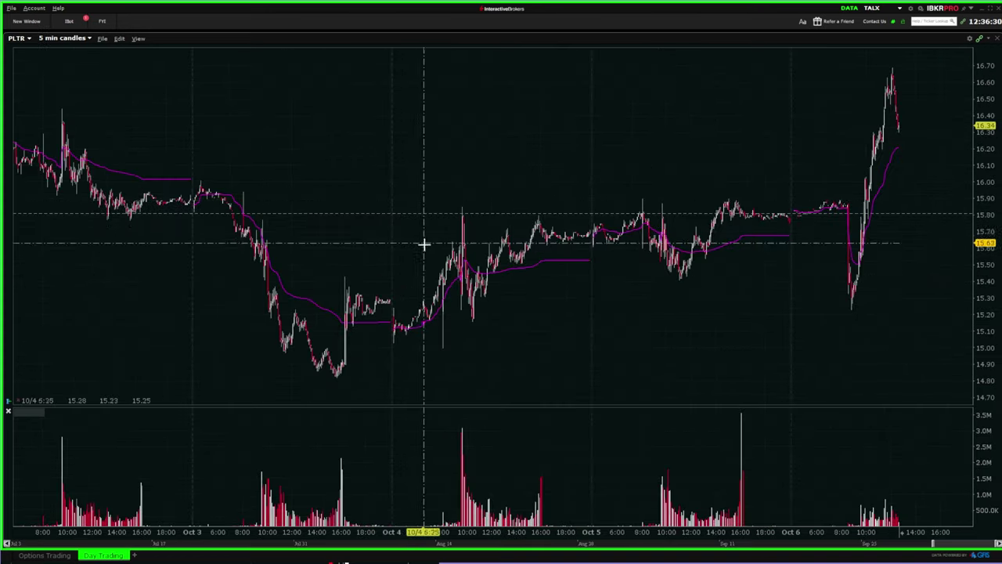
# - Change the Intraday VWAP line colour to a yellow swatch, apply it and close Chart Settings
pyautogui.scroll(3, 282, 291)
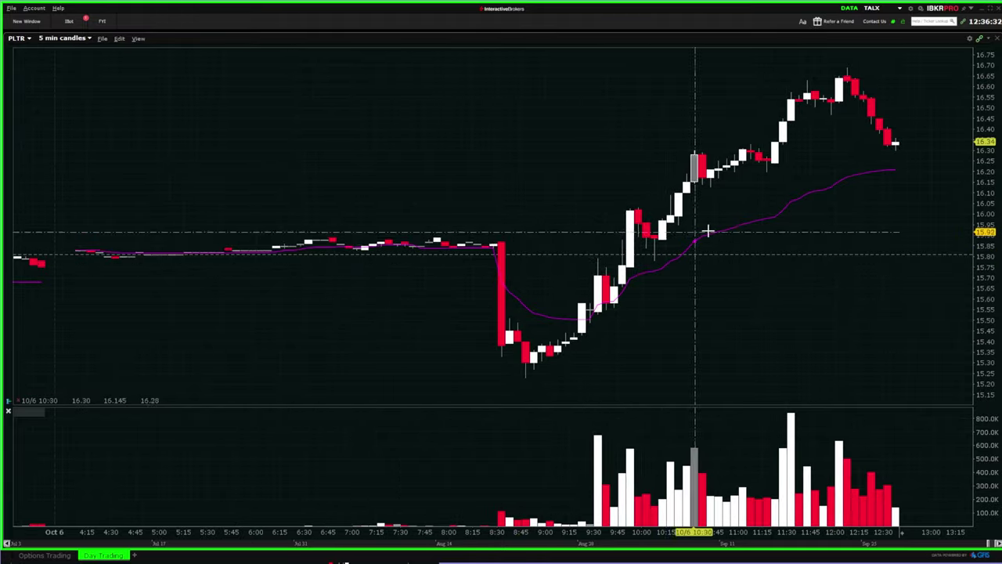
pyautogui.scroll(-5, 376, 293)
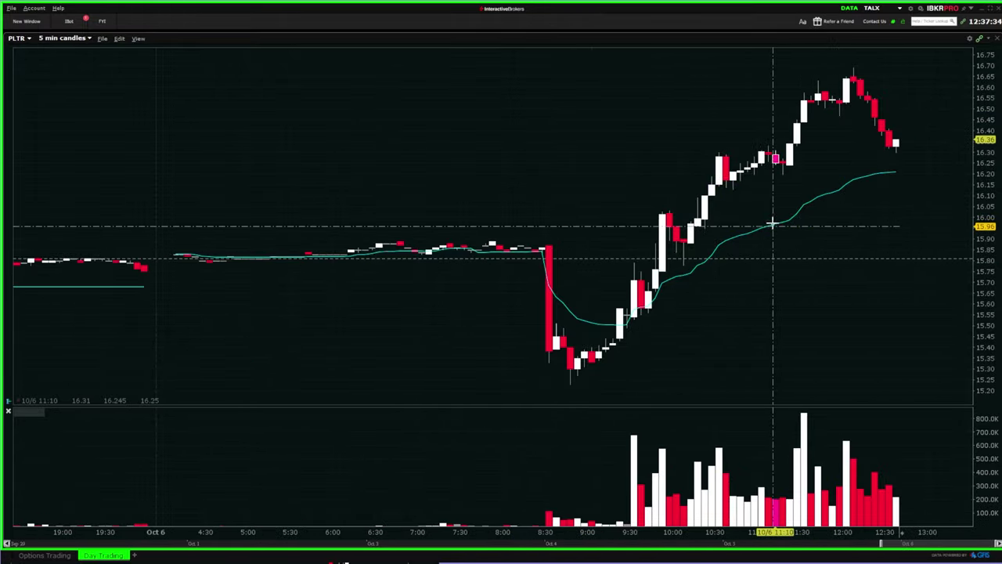
pyautogui.click(118, 40)
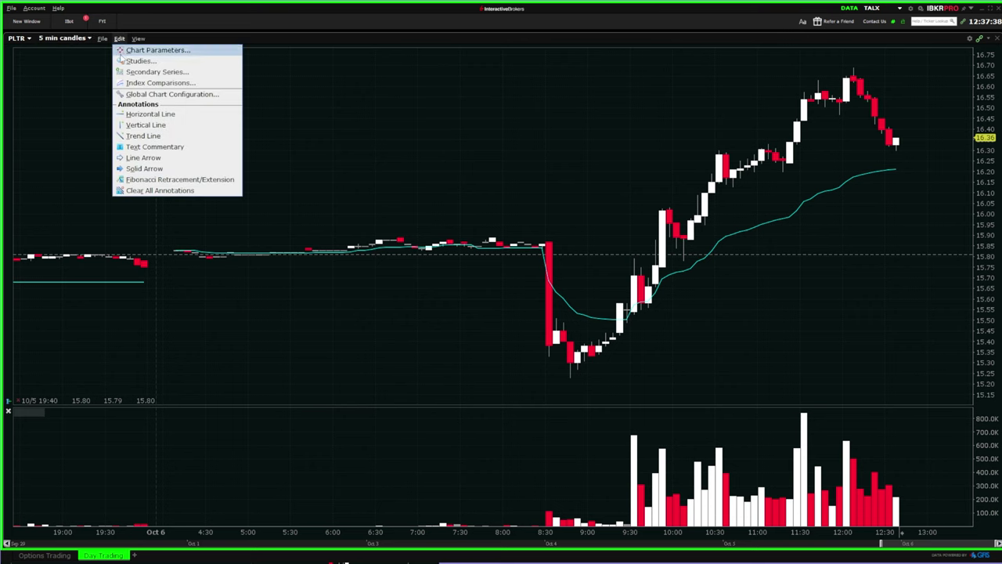
pyautogui.click(139, 60)
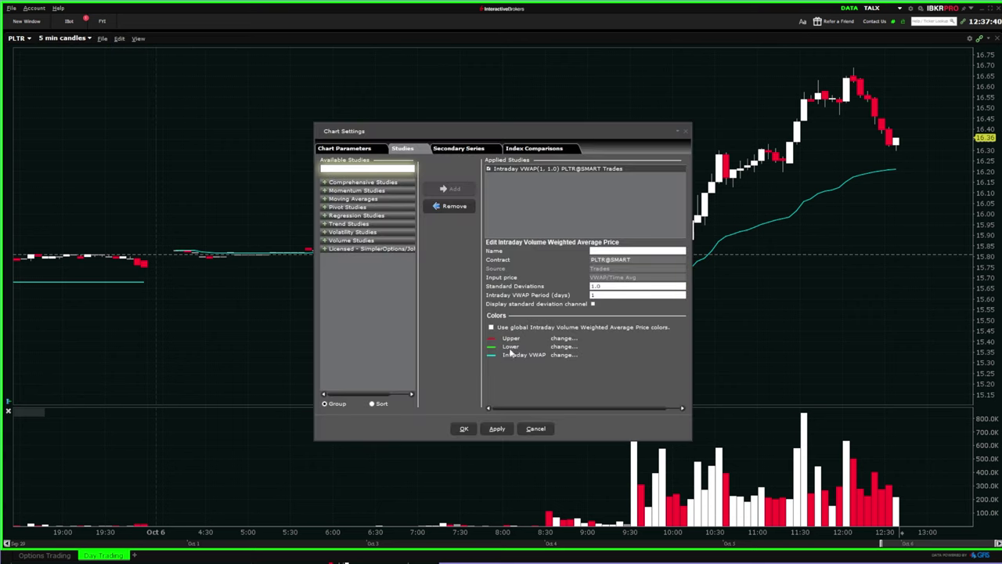
pyautogui.click(564, 355)
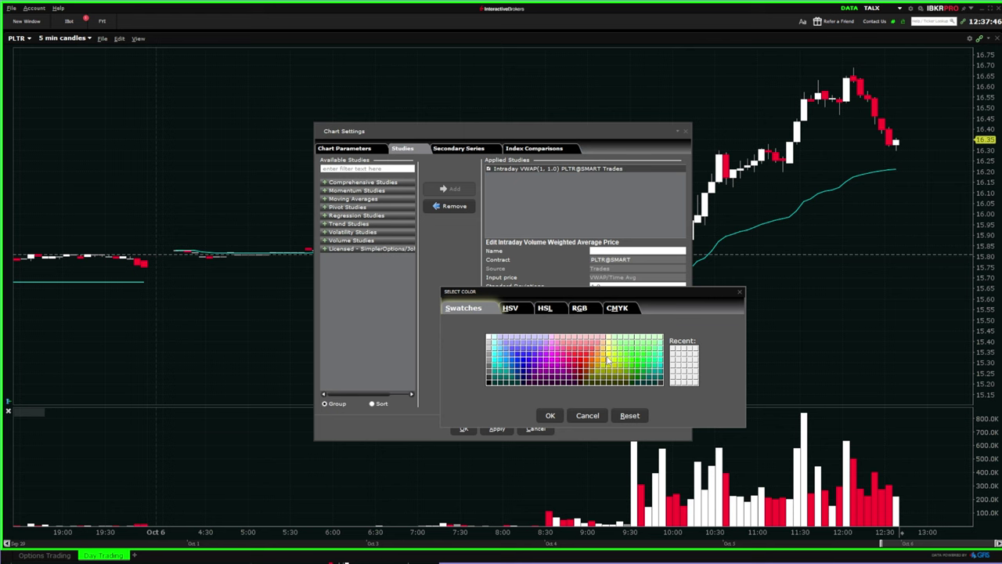
pyautogui.click(609, 356)
pyautogui.click(556, 415)
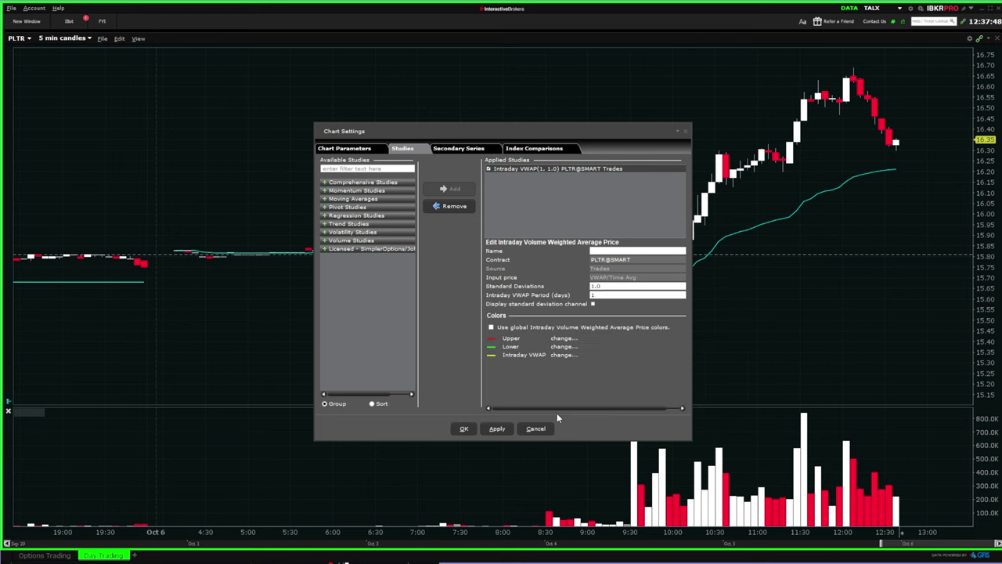
pyautogui.click(496, 428)
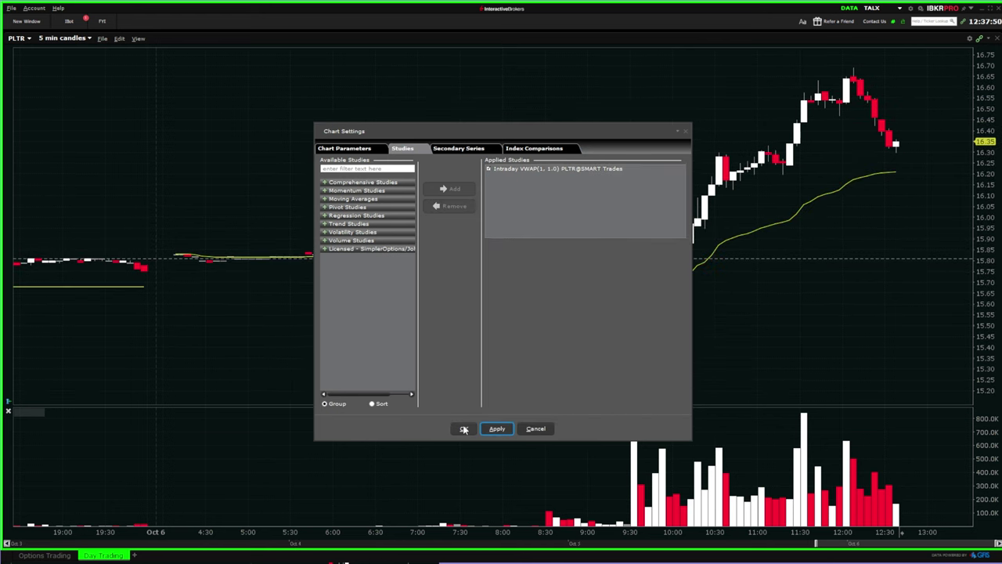
pyautogui.click(463, 428)
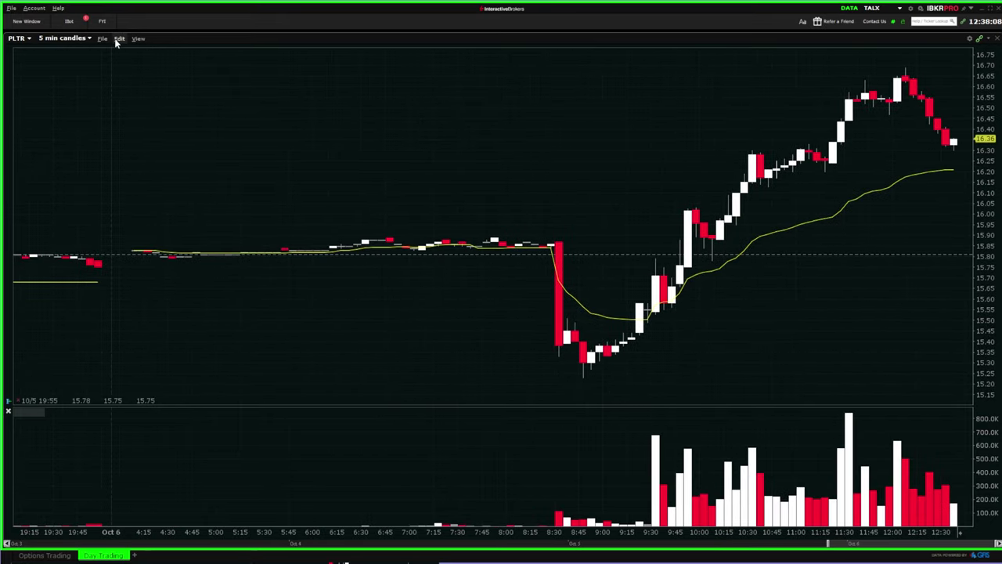
# - In Chart Parameters, turn the volume histogram off and then back on
pyautogui.click(118, 40)
pyautogui.click(157, 50)
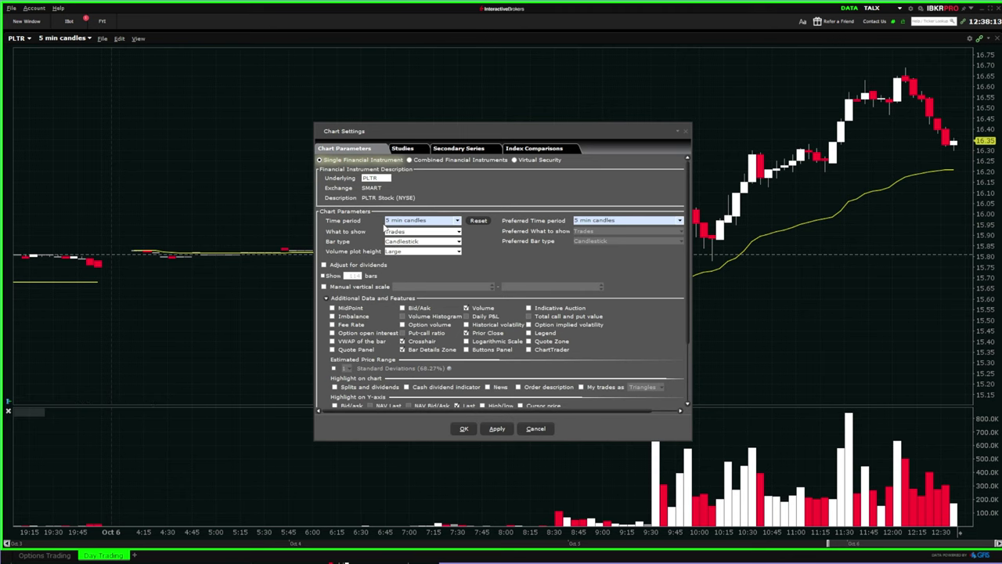
pyautogui.click(456, 222)
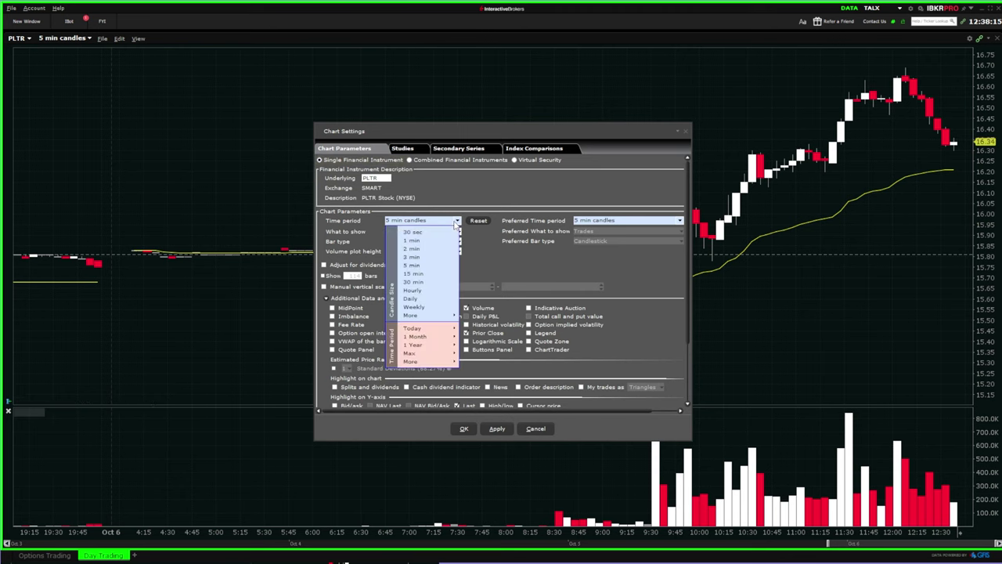
pyautogui.click(456, 222)
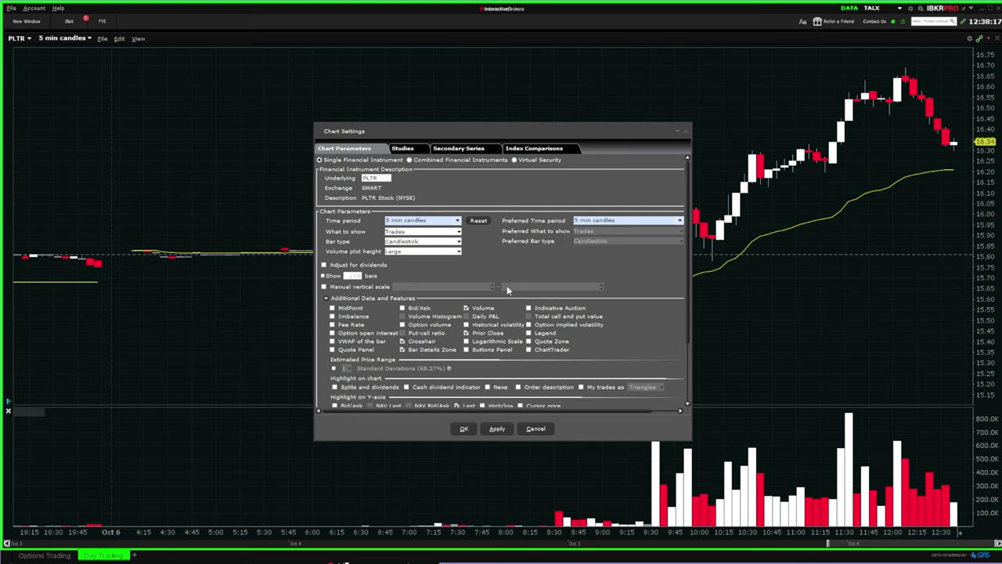
pyautogui.click(467, 309)
pyautogui.click(494, 429)
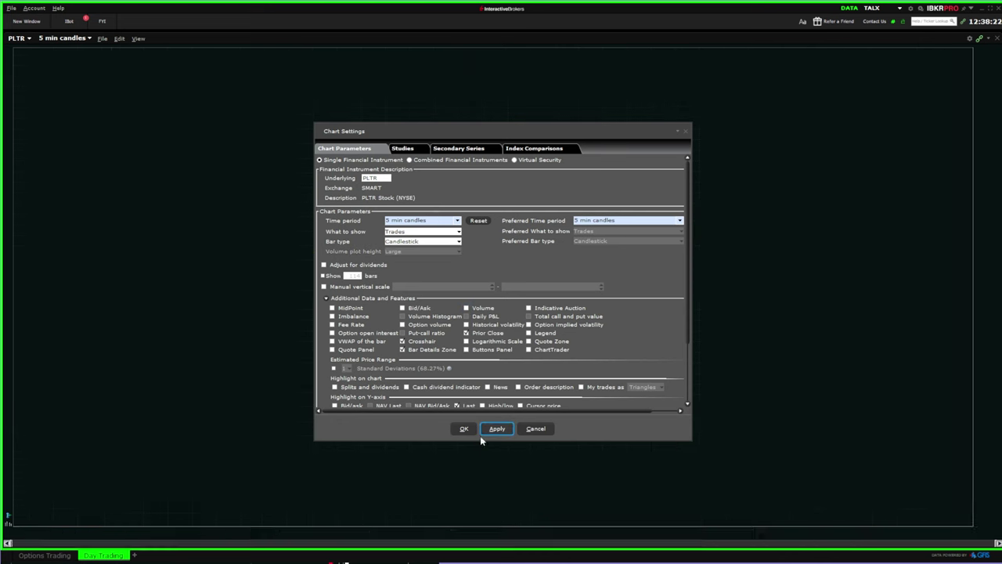
pyautogui.click(466, 309)
pyautogui.click(496, 429)
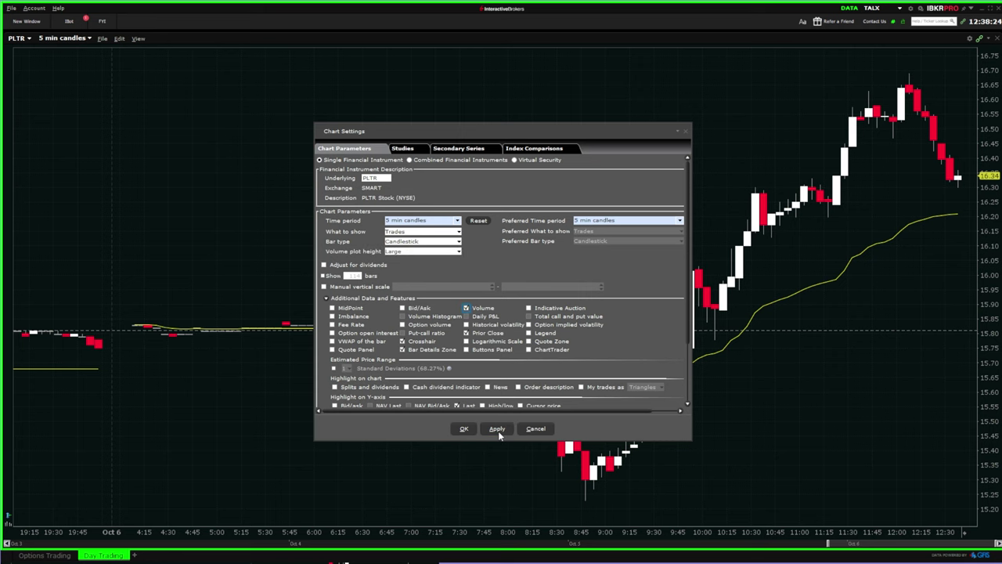
pyautogui.click(498, 431)
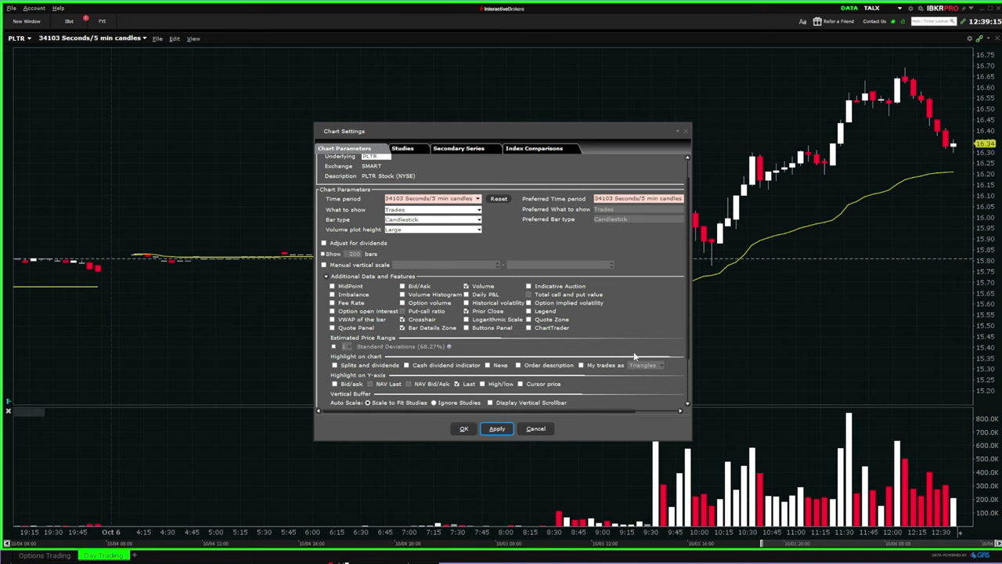
# - Set the time period to 5 min candles, apply it, and close Chart Settings
pyautogui.click(477, 199)
pyautogui.click(440, 243)
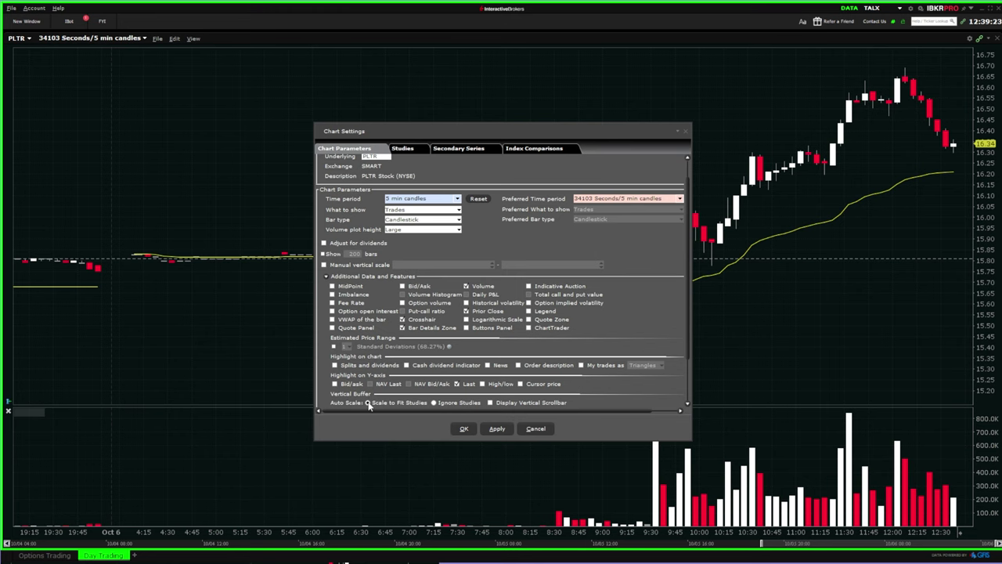
pyautogui.click(495, 430)
pyautogui.click(463, 428)
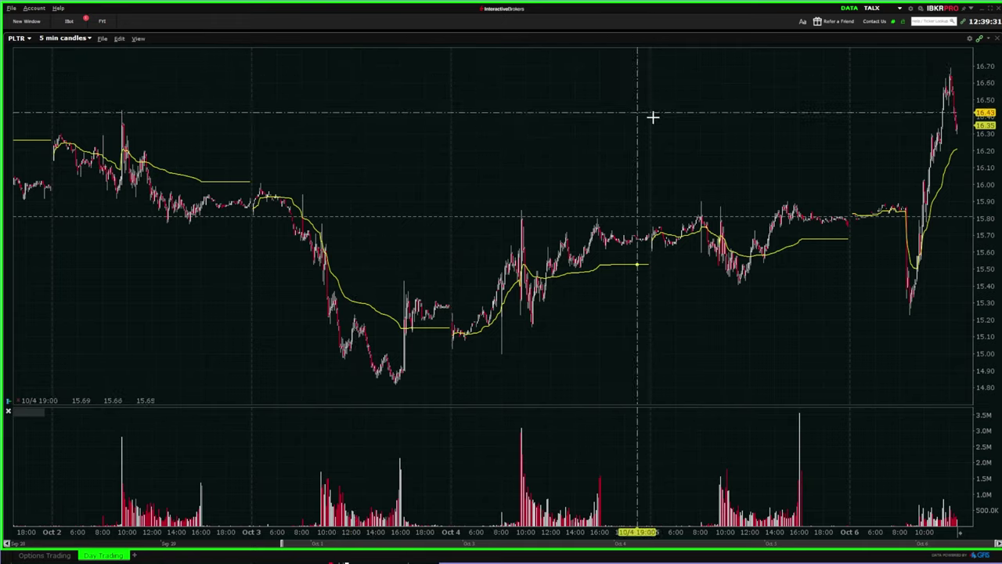
# - Set Vertical Buffer to Ignore Studies, so auto-scaling skips the Bollinger Bands, then apply and close
pyautogui.scroll(3, 653, 116)
pyautogui.hscroll(-3, 553, 128)
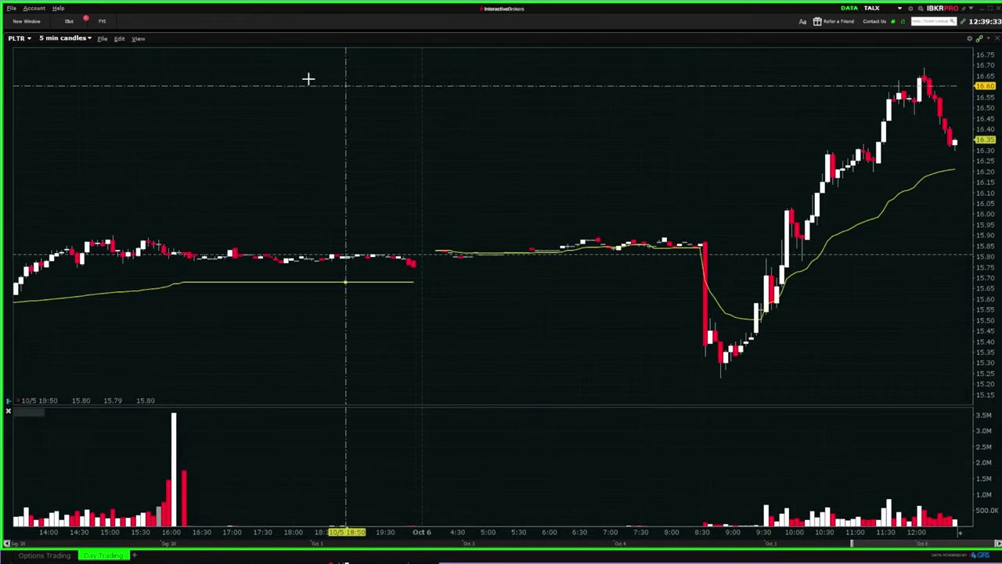
pyautogui.click(119, 38)
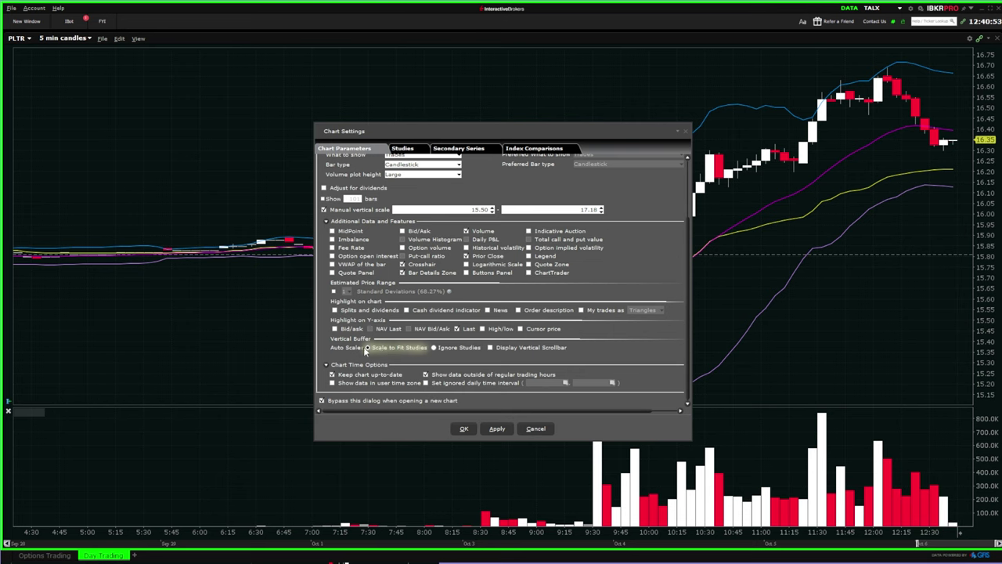
pyautogui.click(435, 348)
pyautogui.click(495, 429)
pyautogui.press('Return')
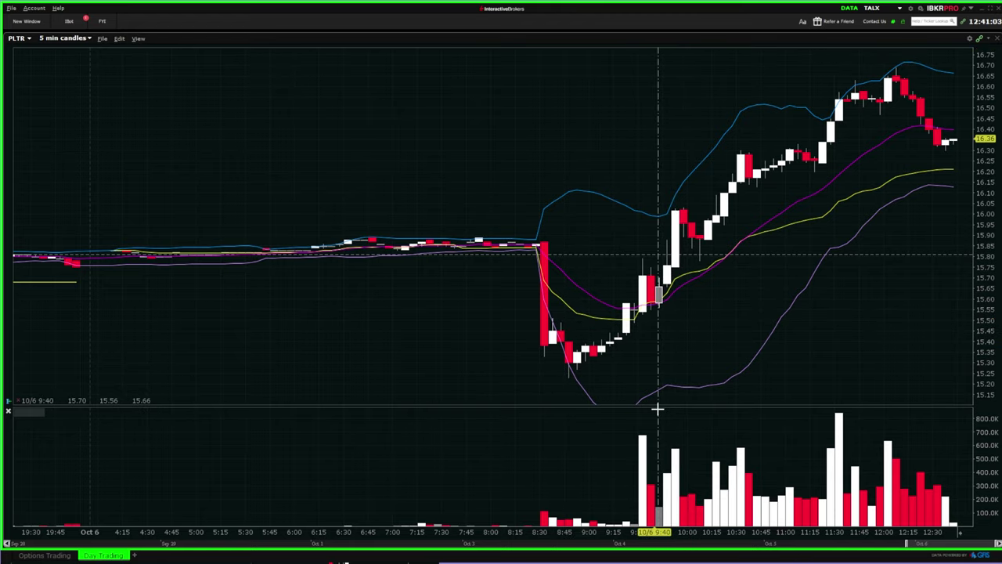
pyautogui.scroll(-2, 634, 406)
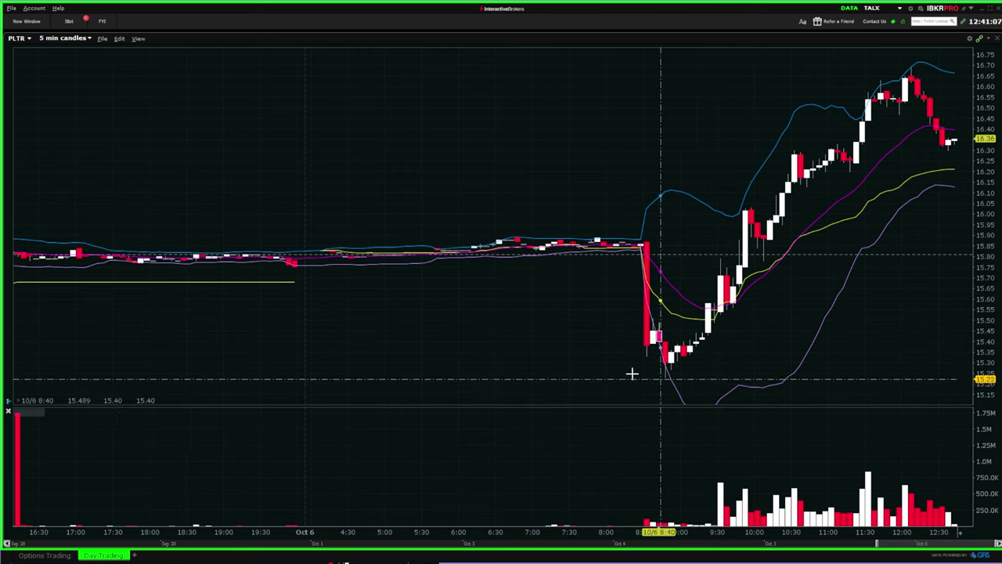
# - Turn off Show data outside of regular trading hours in Chart Parameters and confirm
pyautogui.click(119, 39)
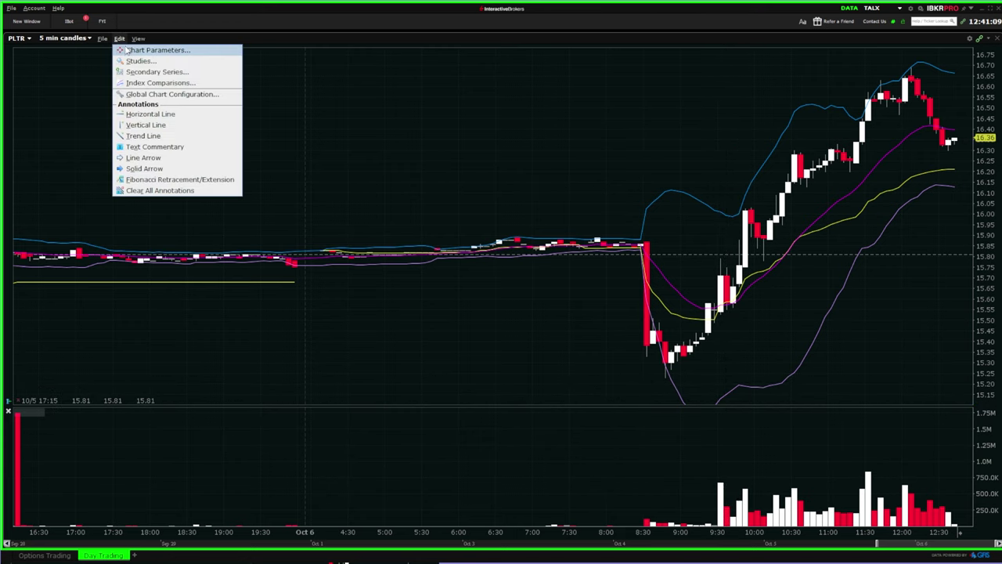
pyautogui.click(146, 51)
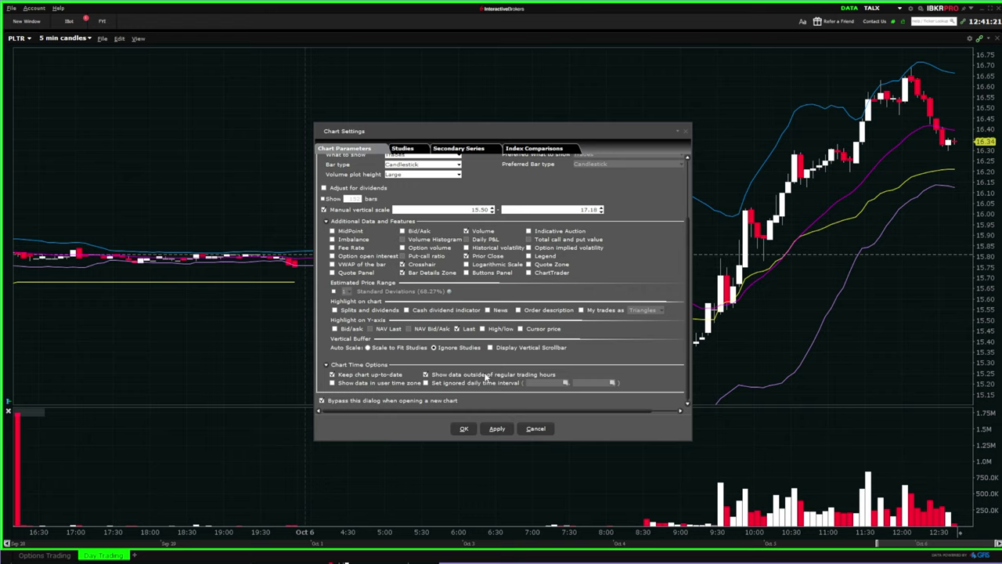
pyautogui.click(476, 426)
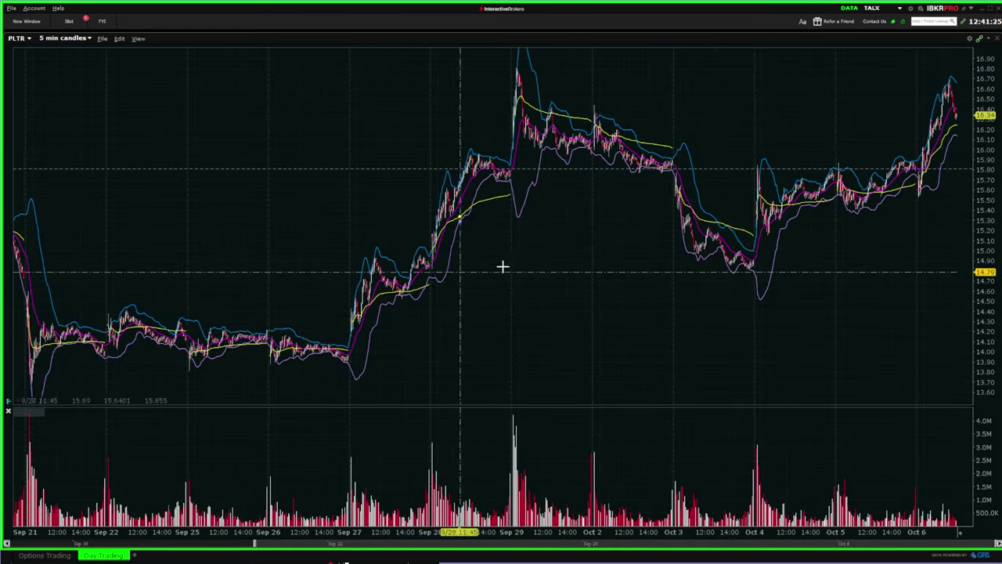
pyautogui.scroll(6, 506, 268)
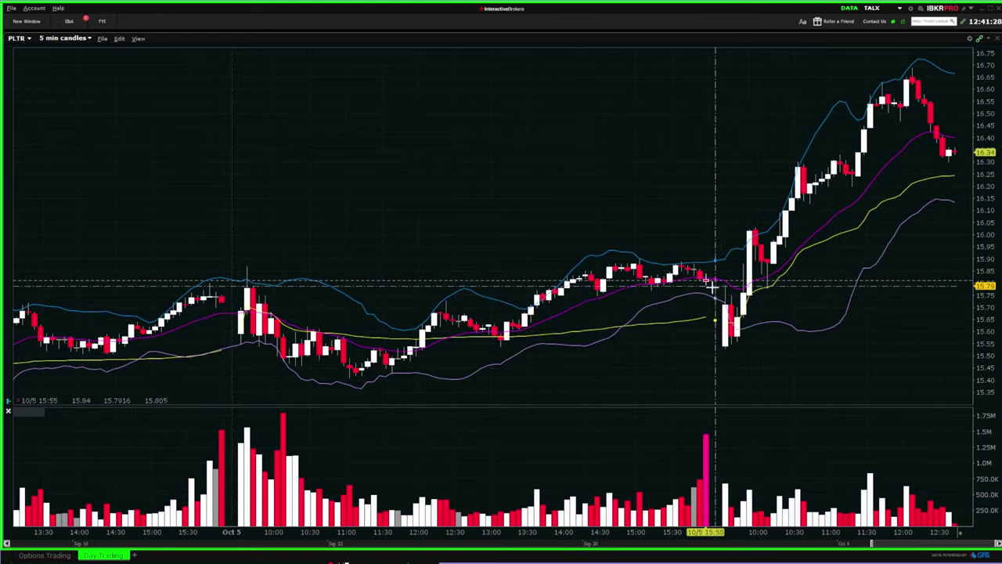
pyautogui.scroll(2, 700, 337)
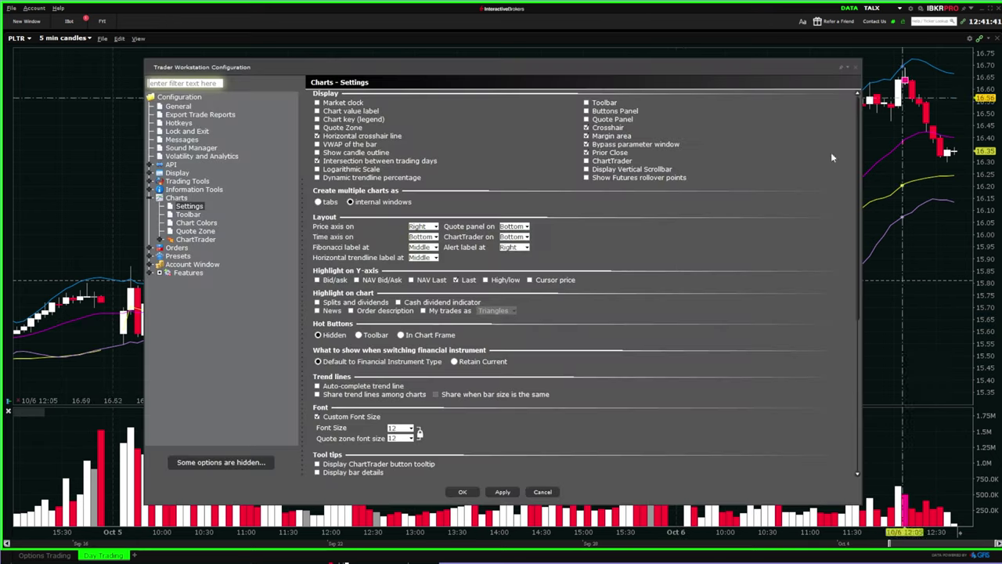
# - Pick a larger gap between trading days in the global chart settings and save
pyautogui.click(970, 38)
pyautogui.scroll(-5, 625, 337)
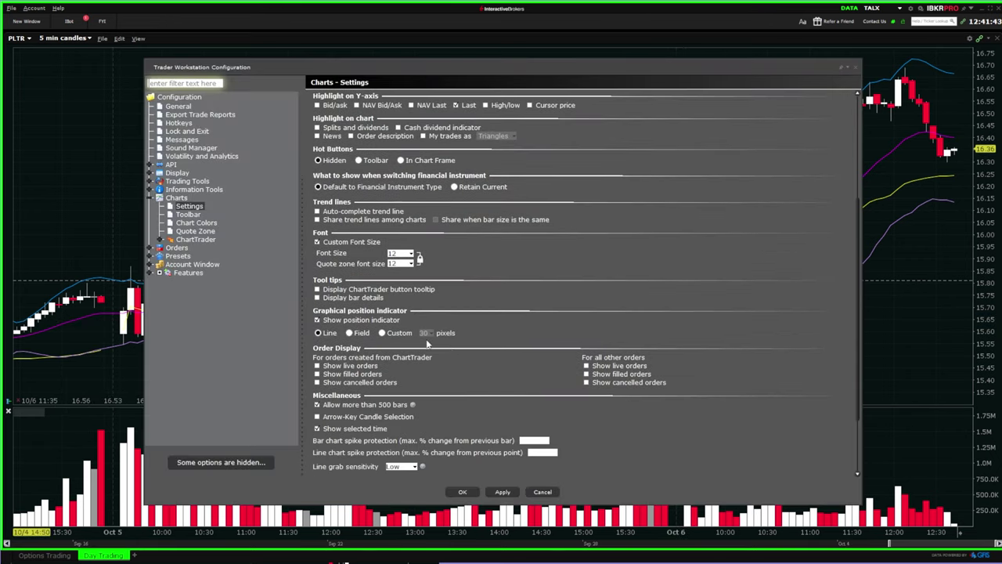
pyautogui.scroll(-2, 427, 343)
pyautogui.click(404, 420)
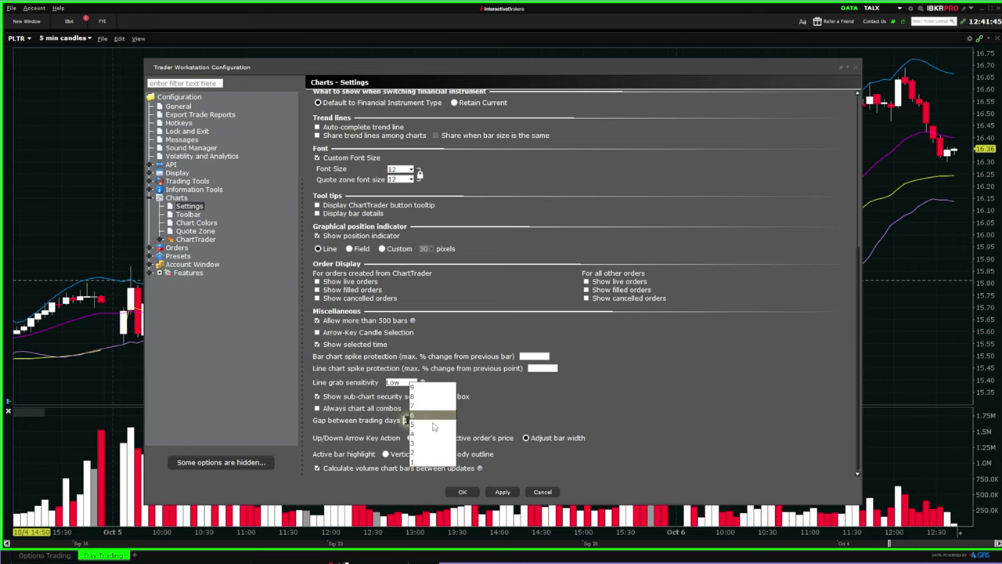
pyautogui.click(435, 397)
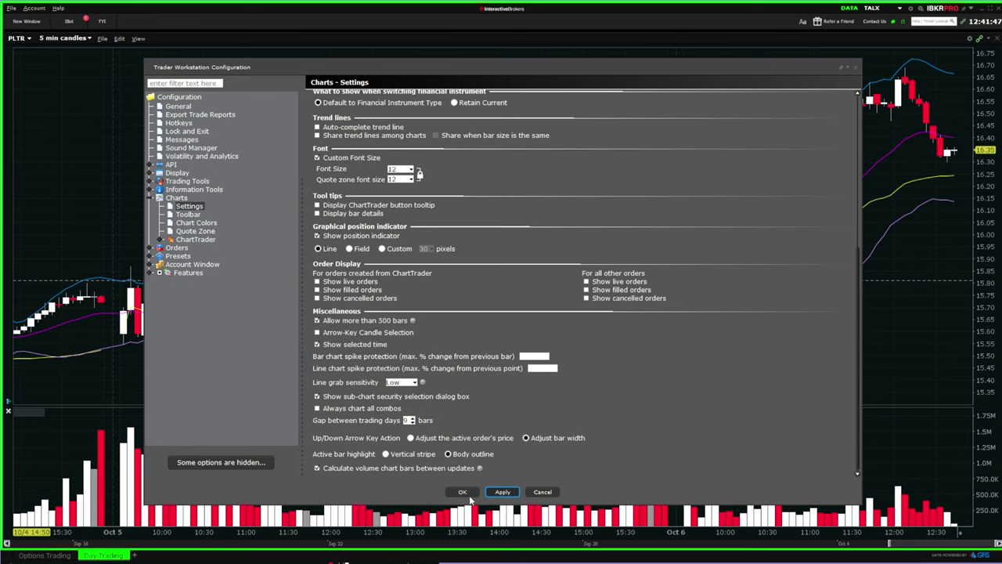
pyautogui.click(462, 491)
pyautogui.scroll(-3, 665, 302)
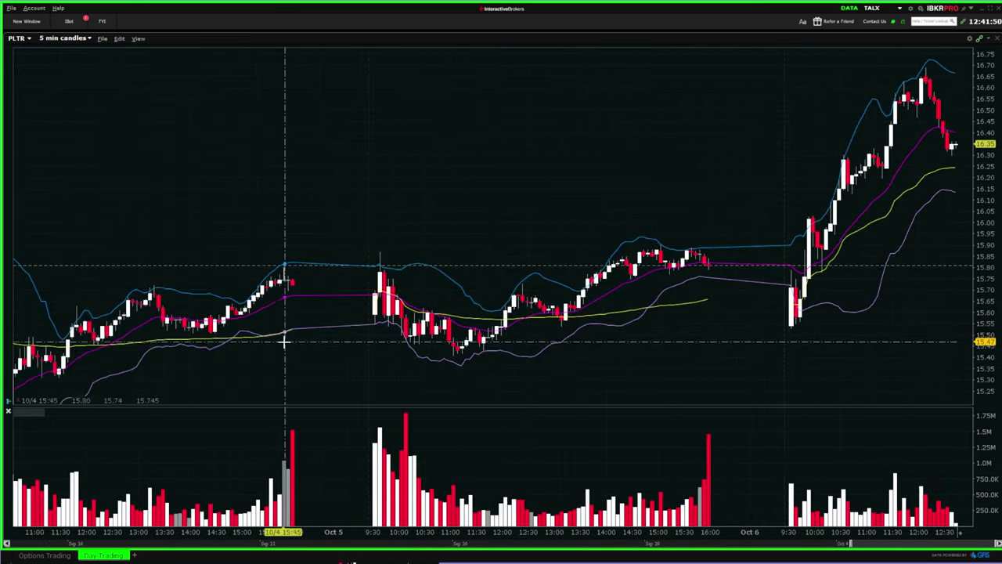
pyautogui.scroll(-2, 609, 340)
pyautogui.scroll(3, 891, 48)
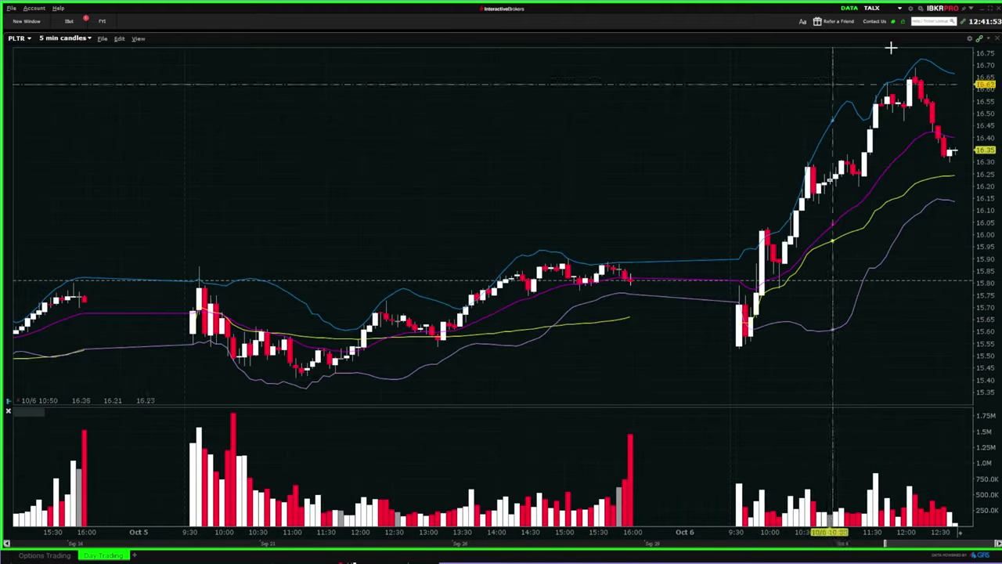
# - Set the gap between trading days to 2 and save the configuration
pyautogui.click(979, 39)
pyautogui.scroll(-10, 458, 396)
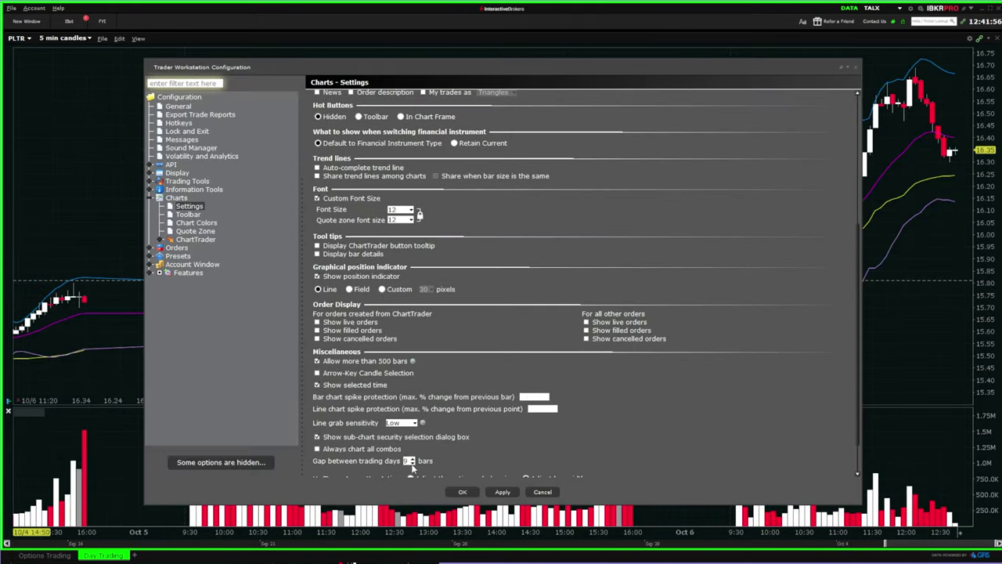
pyautogui.click(410, 461)
pyautogui.click(429, 531)
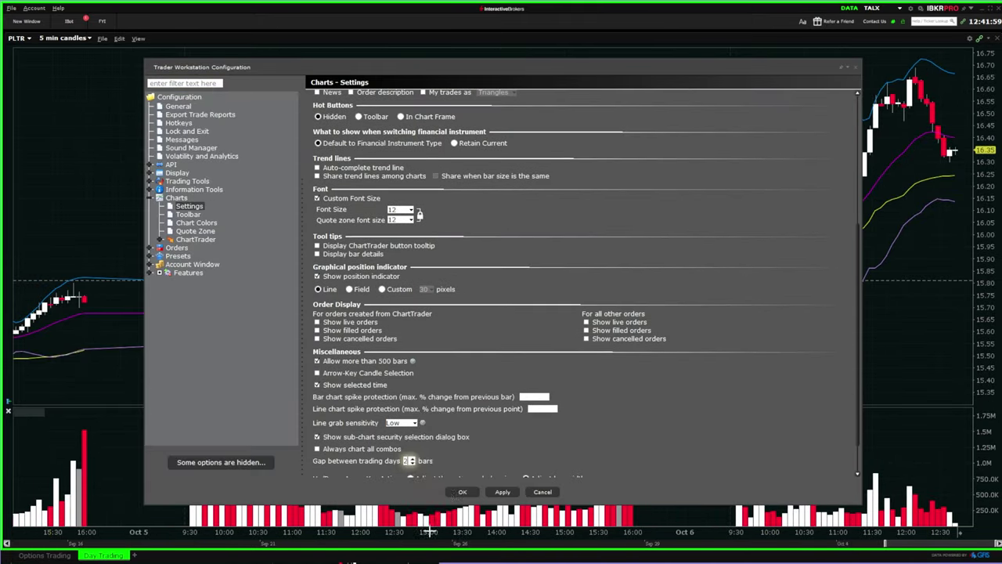
pyautogui.click(462, 491)
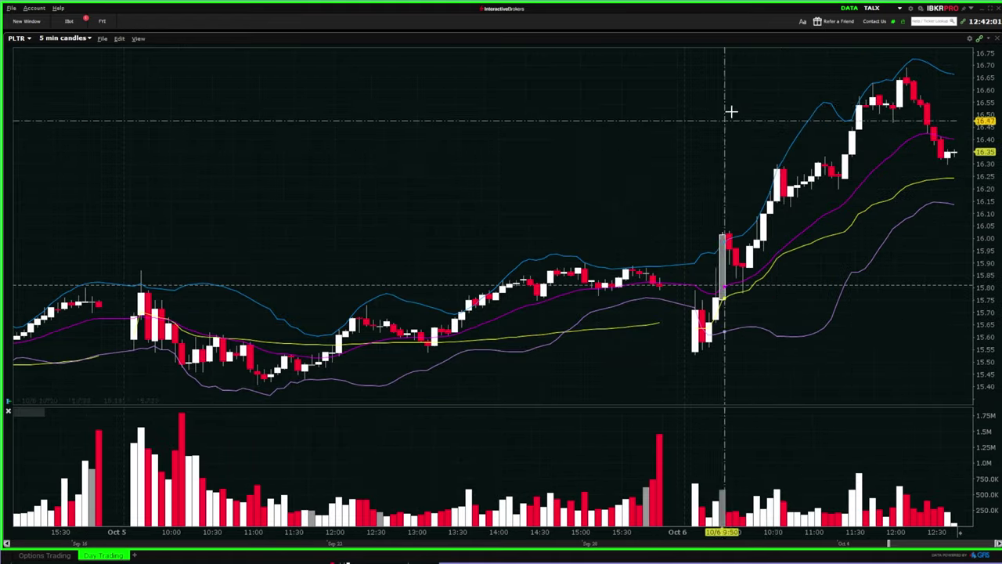
pyautogui.rightClick(811, 119)
# - Remove the Bollinger Bands study from the chart and close Chart Settings
pyautogui.click(119, 39)
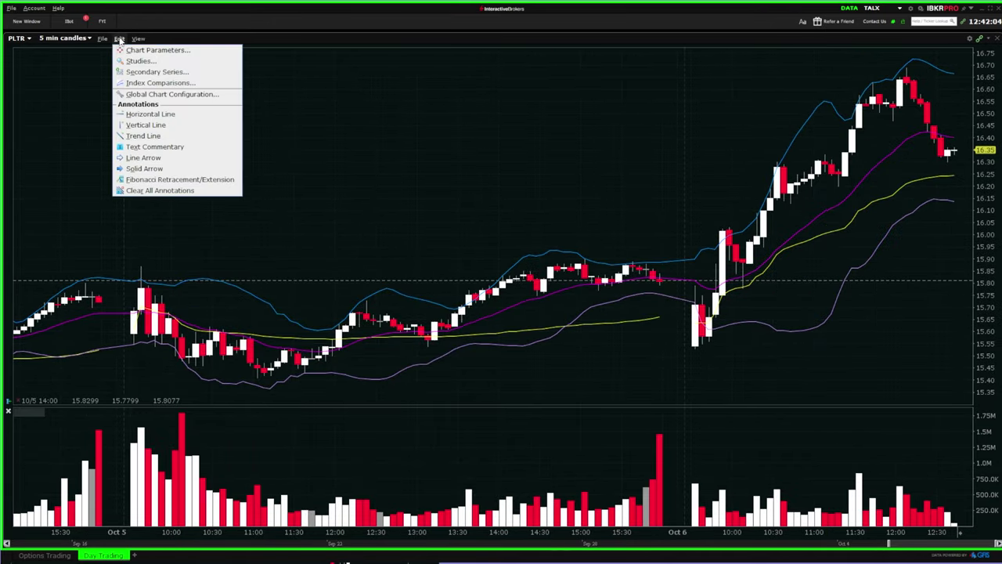
pyautogui.click(141, 60)
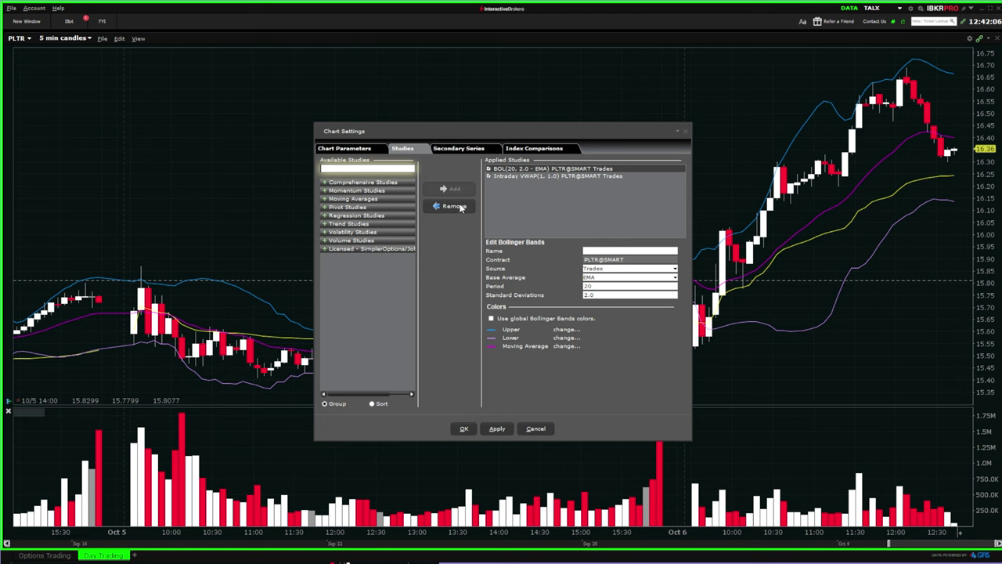
pyautogui.click(530, 176)
pyautogui.click(530, 169)
pyautogui.click(451, 207)
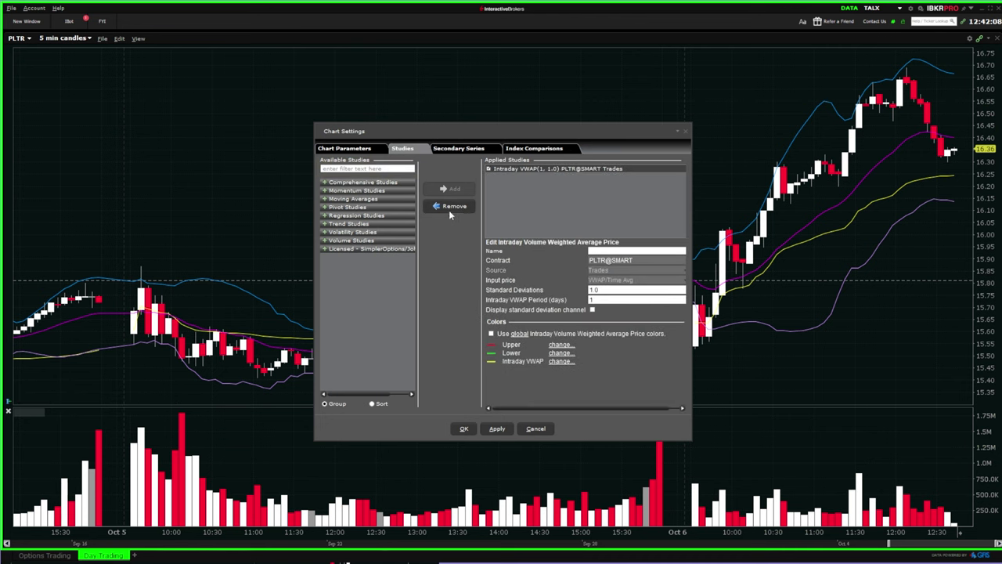
pyautogui.click(496, 429)
pyautogui.click(464, 429)
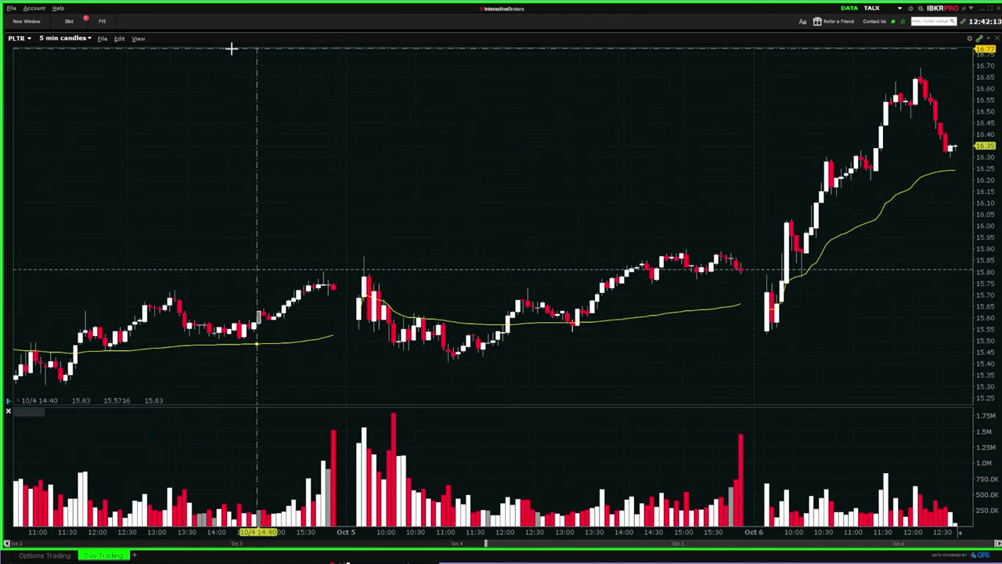
# - Re-enable Show data outside of regular trading hours in Chart Parameters and apply it
pyautogui.click(120, 39)
pyautogui.click(141, 50)
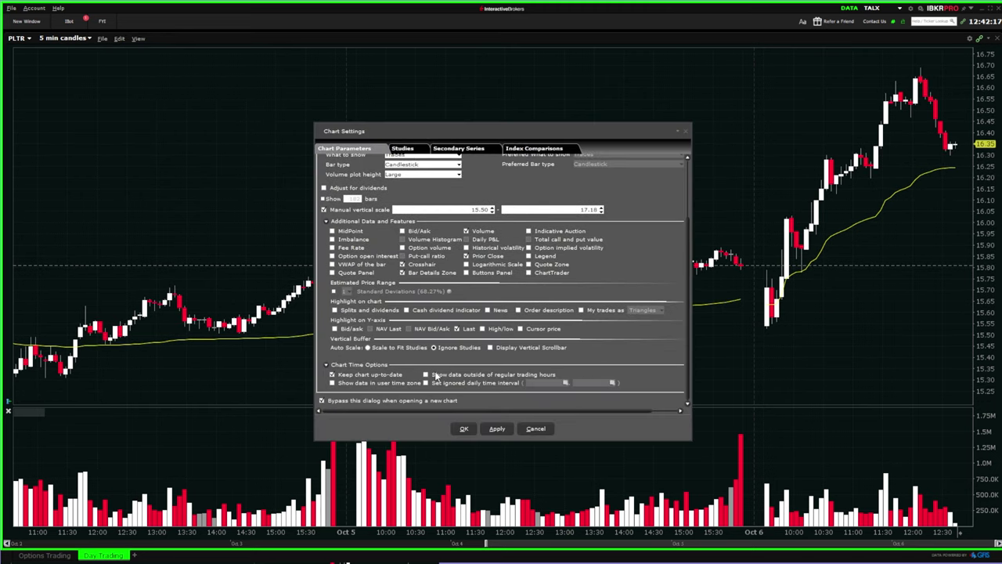
pyautogui.click(460, 375)
pyautogui.click(496, 429)
pyautogui.click(464, 430)
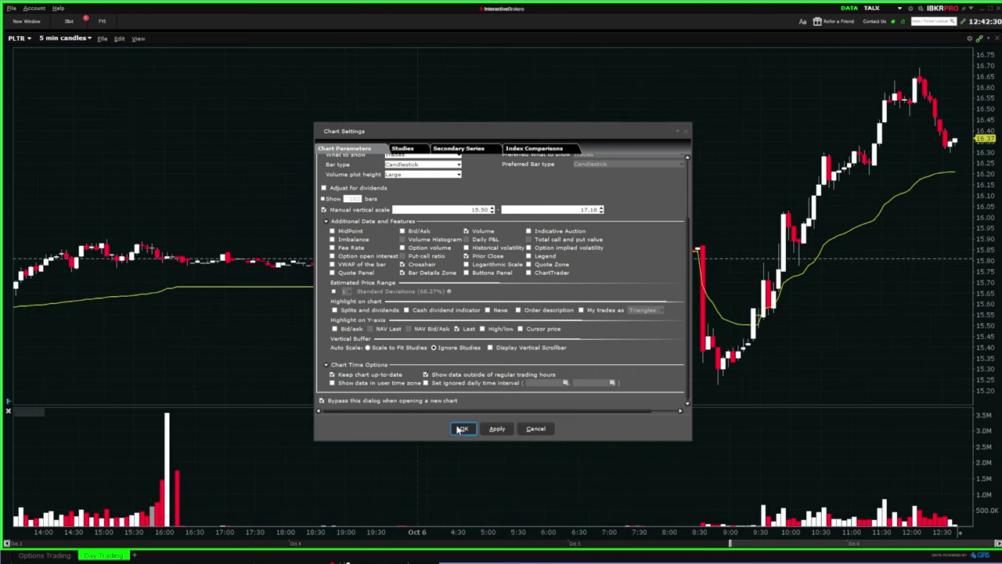
pyautogui.scroll(6, 452, 422)
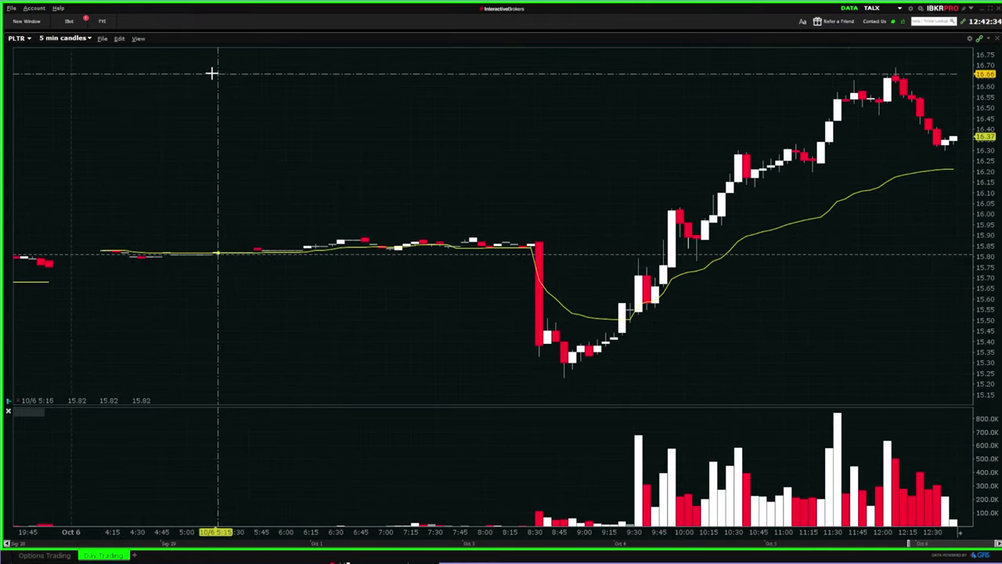
# - Add a new PLTR chart window to the Day Trading page and enlarge it
pyautogui.click(26, 21)
pyautogui.click(47, 77)
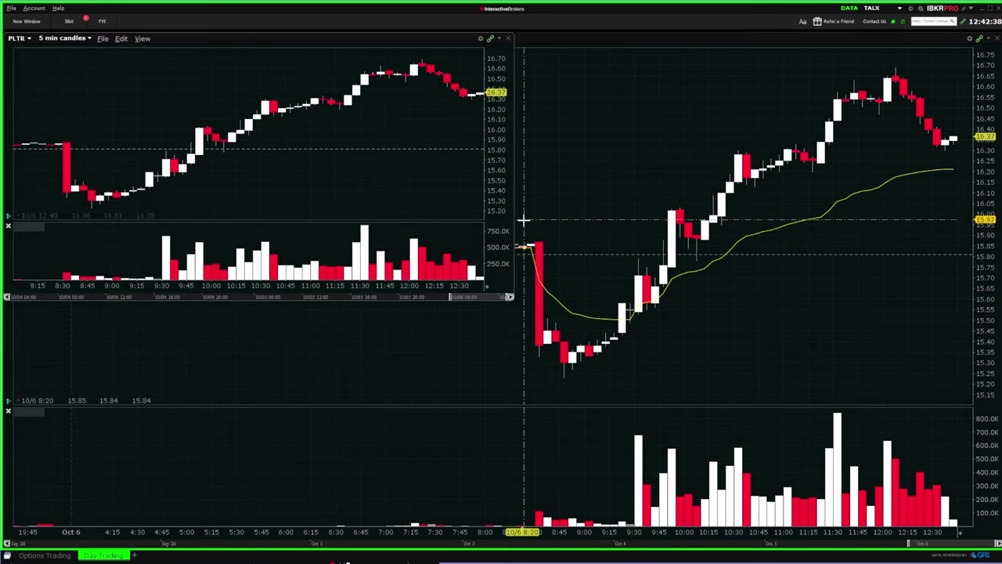
pyautogui.moveTo(512, 302); pyautogui.dragTo(657, 425)
pyautogui.scroll(-3, 516, 289)
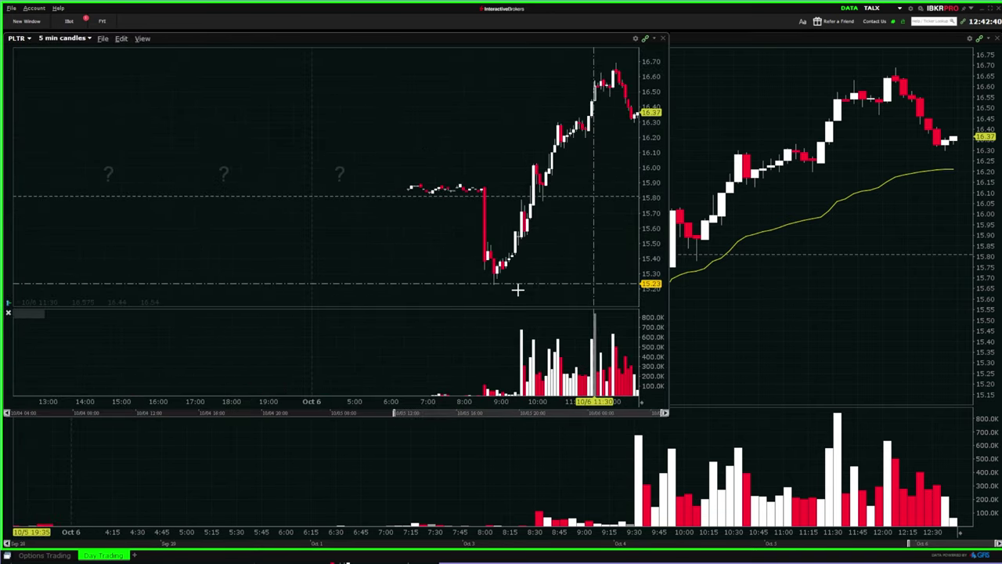
pyautogui.scroll(2, 516, 289)
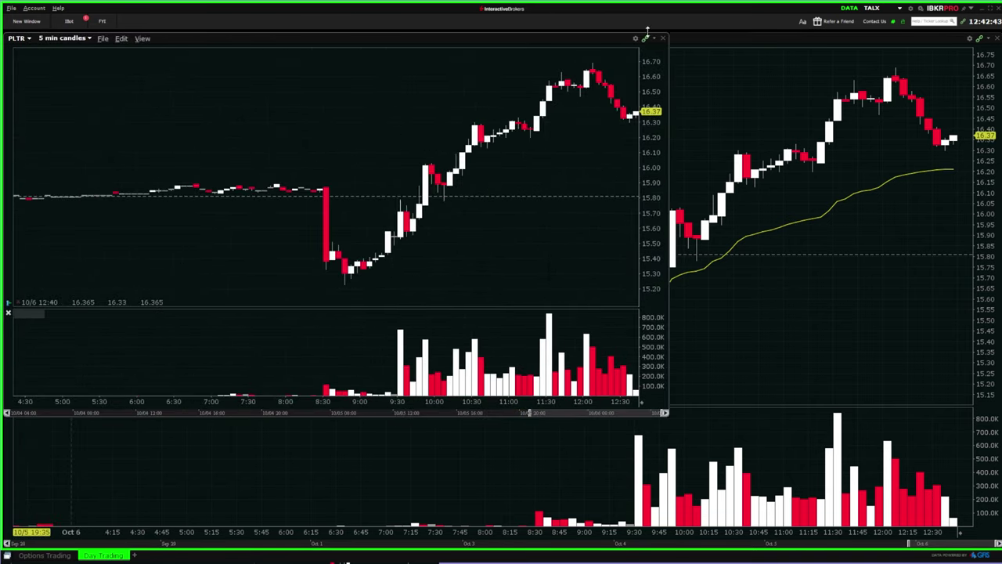
pyautogui.scroll(-2, 611, 214)
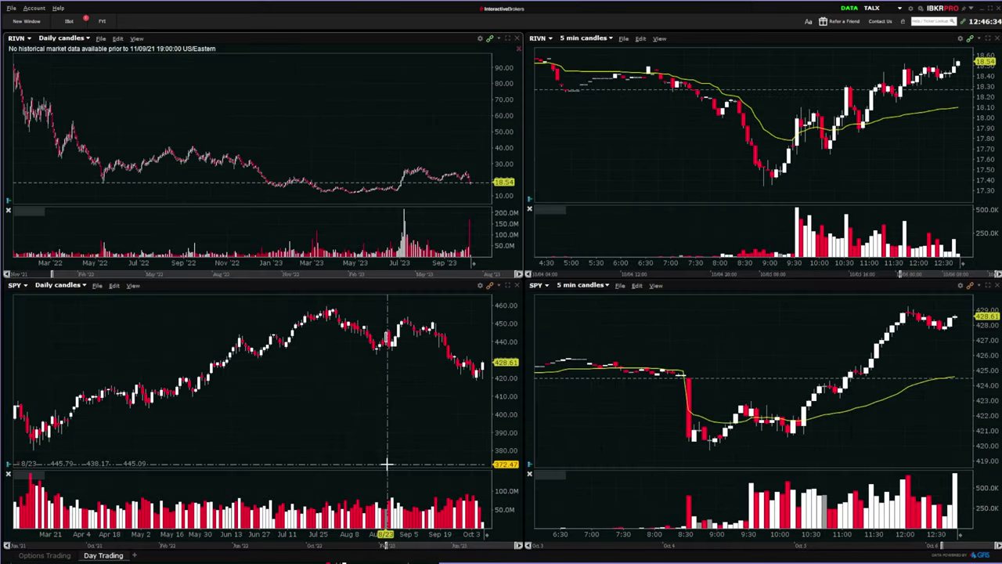